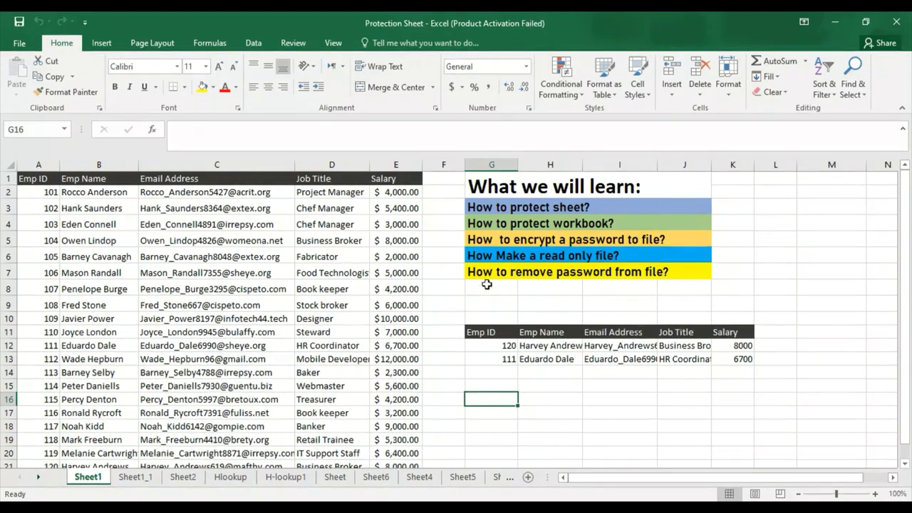
# Step: Type a sample password note into K5, beside the encrypt-a-password topic
pyautogui.scroll(-2, 220, 258)
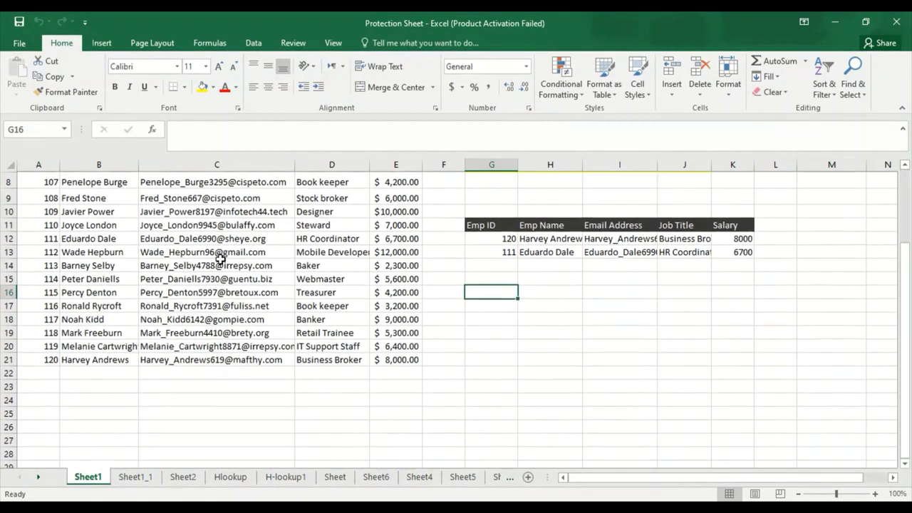
pyautogui.scroll(2, 220, 258)
pyautogui.click(523, 196)
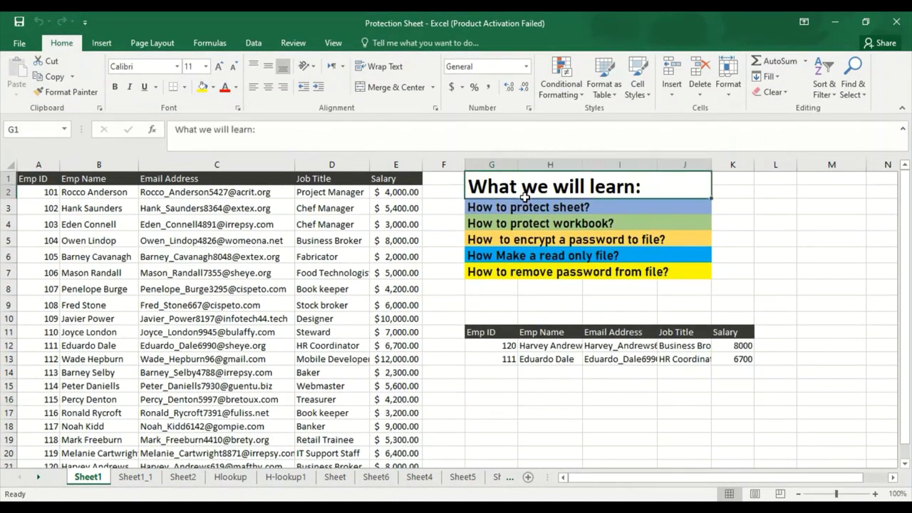
pyautogui.click(525, 201)
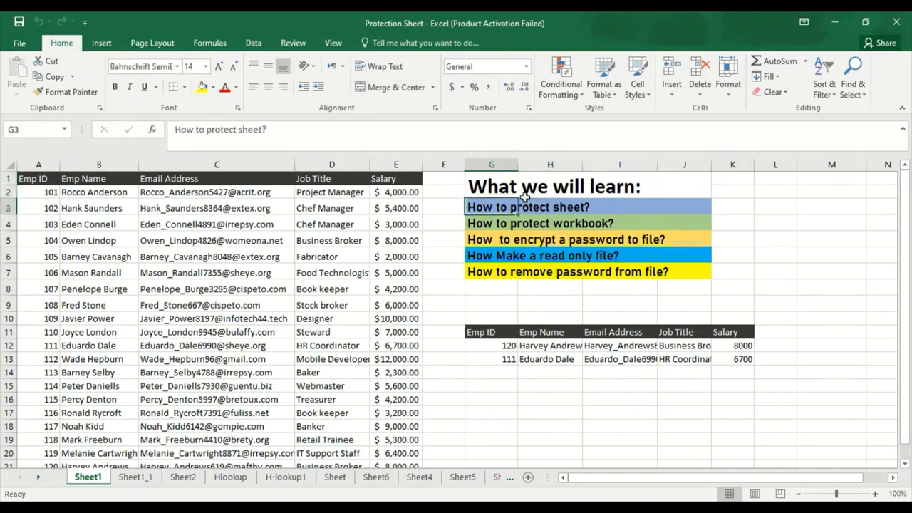
pyautogui.click(524, 196)
pyautogui.click(525, 200)
pyautogui.press('Down')
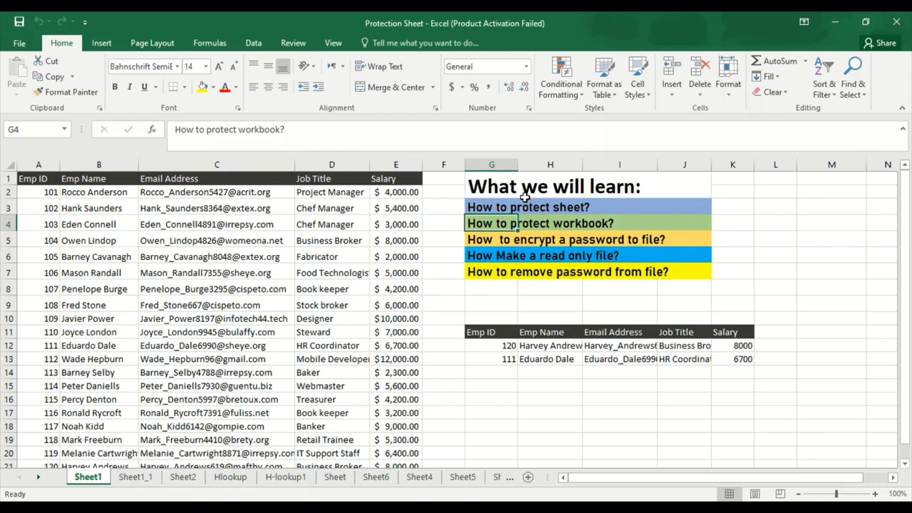
pyautogui.press('Right')
pyautogui.press('Down')
pyautogui.press('Right')
pyautogui.press('Right')
pyautogui.press('Right')
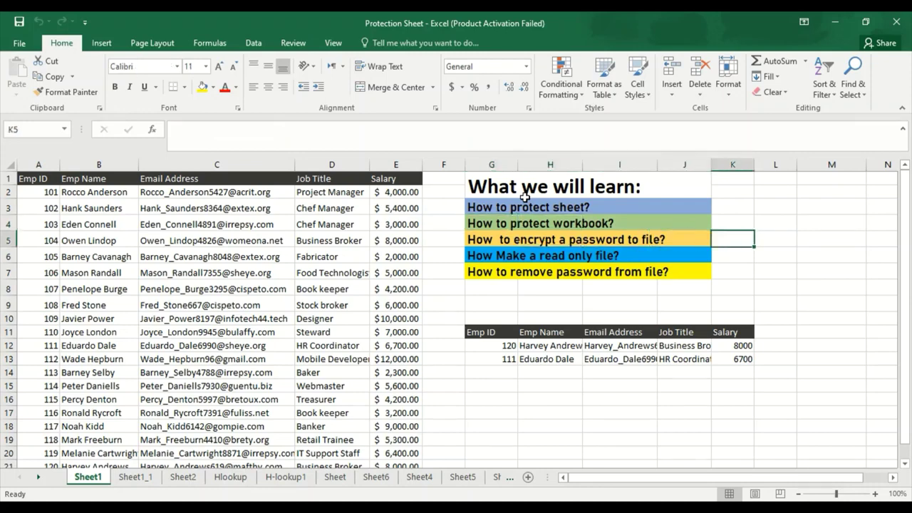
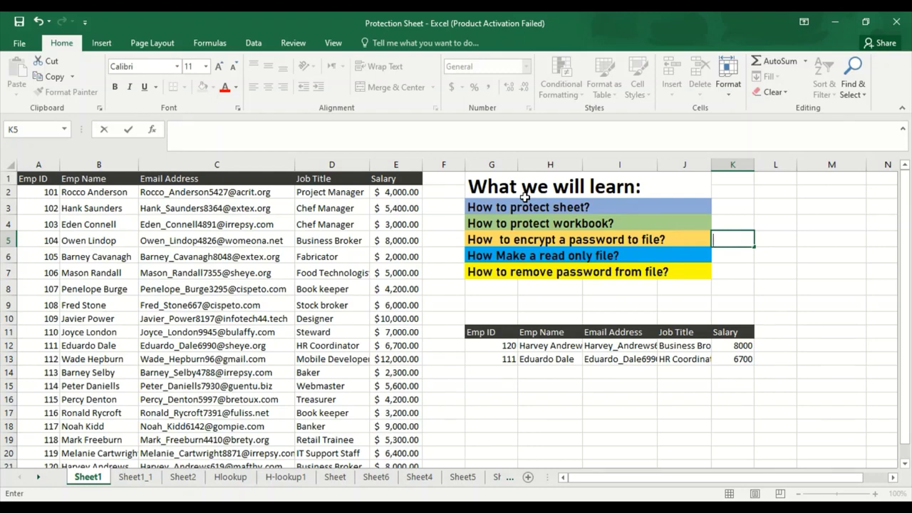
pyautogui.press('Escape')
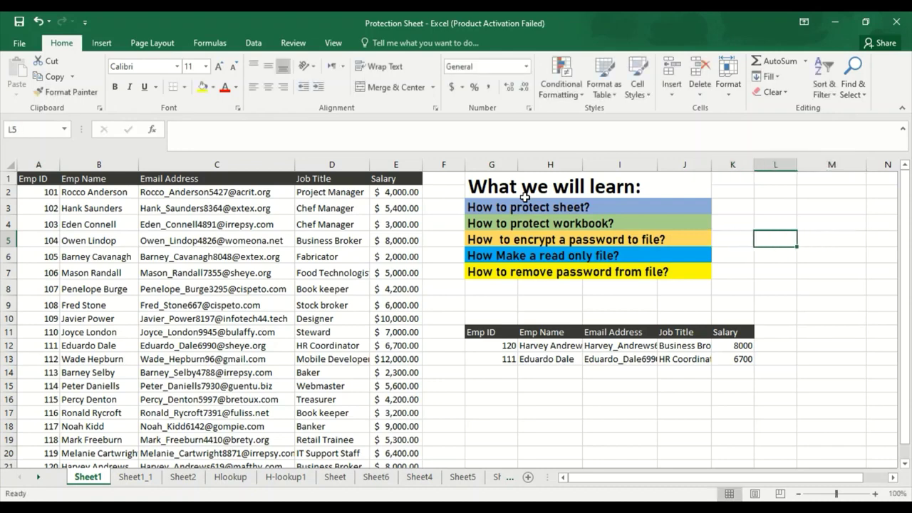
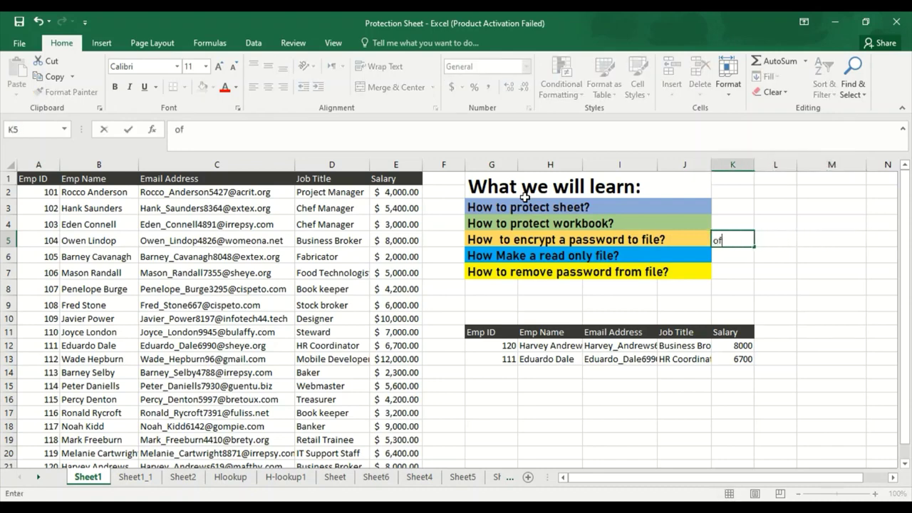
pyautogui.press('Return')
# Step: Move through the topic cells in rows 5–7, ending on cell F5
pyautogui.press('Left')
pyautogui.press('Left')
pyautogui.press('Left')
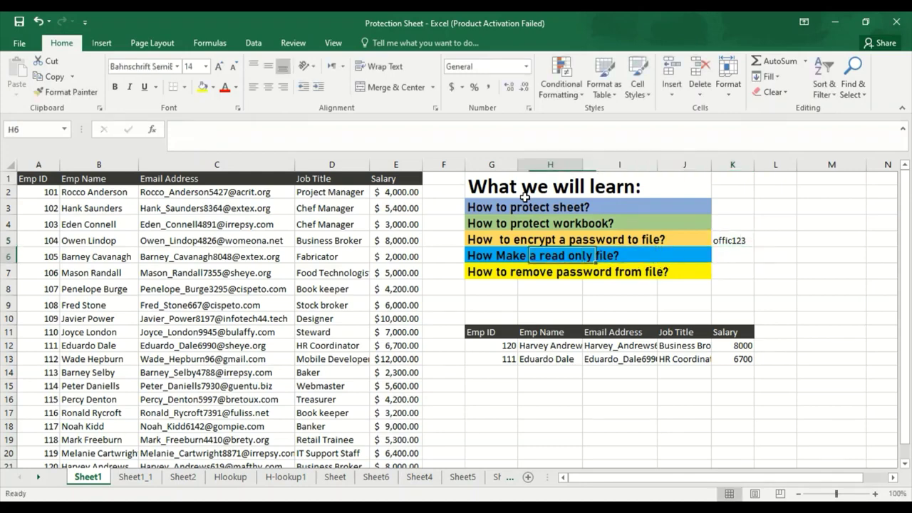
pyautogui.press('Right')
pyautogui.press('Right')
pyautogui.press('Right')
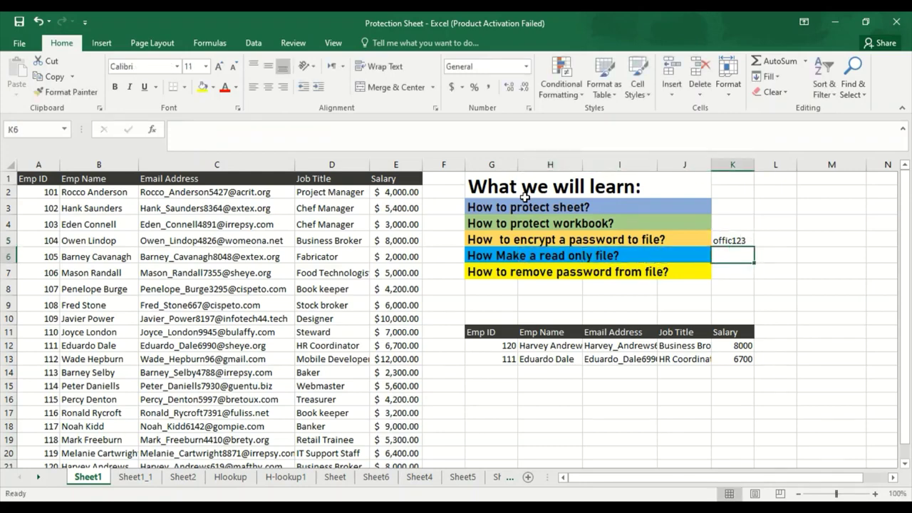
pyautogui.press('Down')
pyautogui.press('Left')
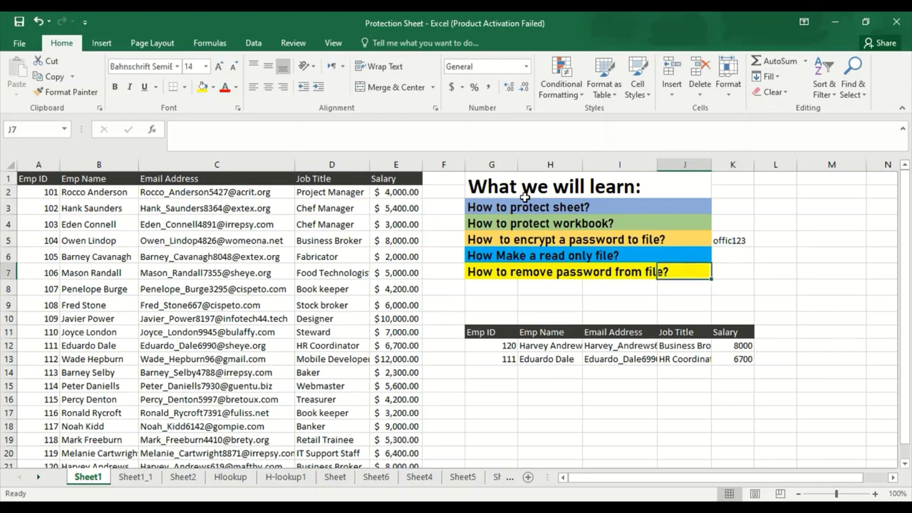
pyautogui.press('Left')
pyautogui.press('Left')
pyautogui.press('Left')
pyautogui.hotkey('shift', 'Right')
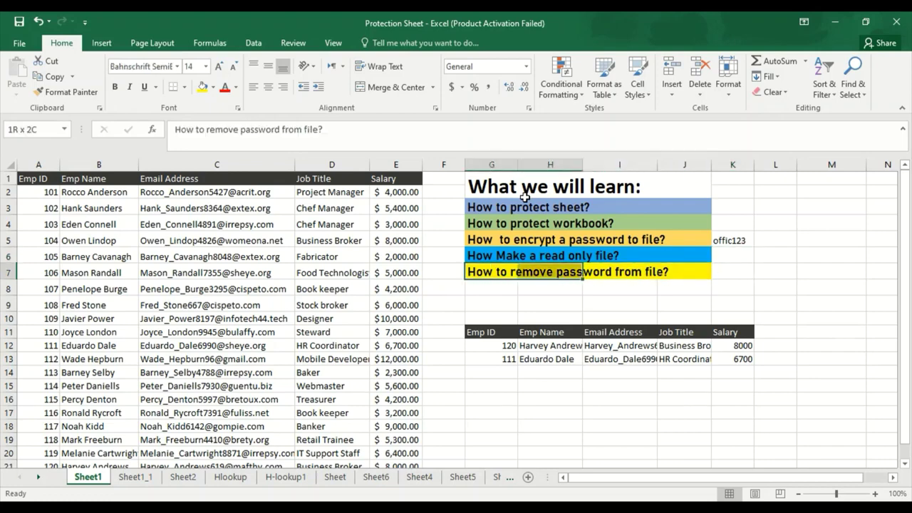
pyautogui.hotkey('shift', 'Right')
pyautogui.press('Right')
pyautogui.press('Left')
pyautogui.press('Up')
pyautogui.press('Up')
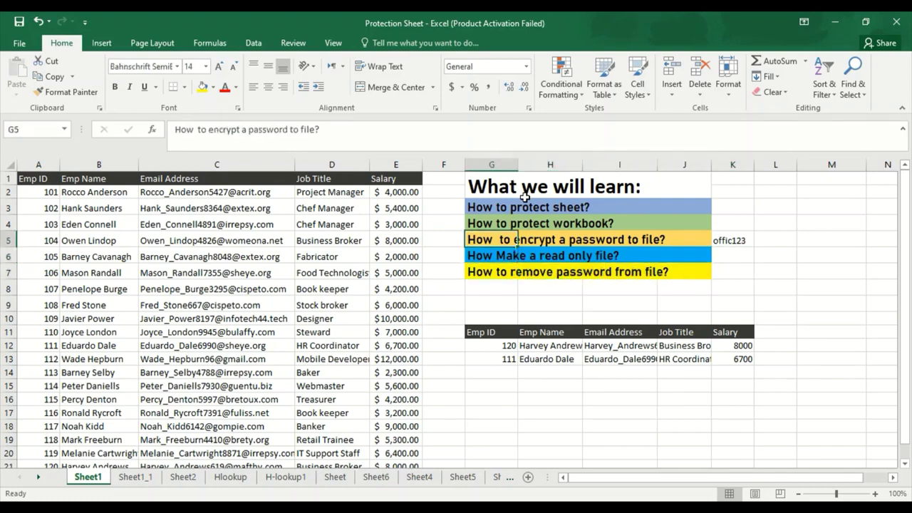
pyautogui.press('Up')
pyautogui.press('Down')
pyautogui.press('Down')
pyautogui.press('Left')
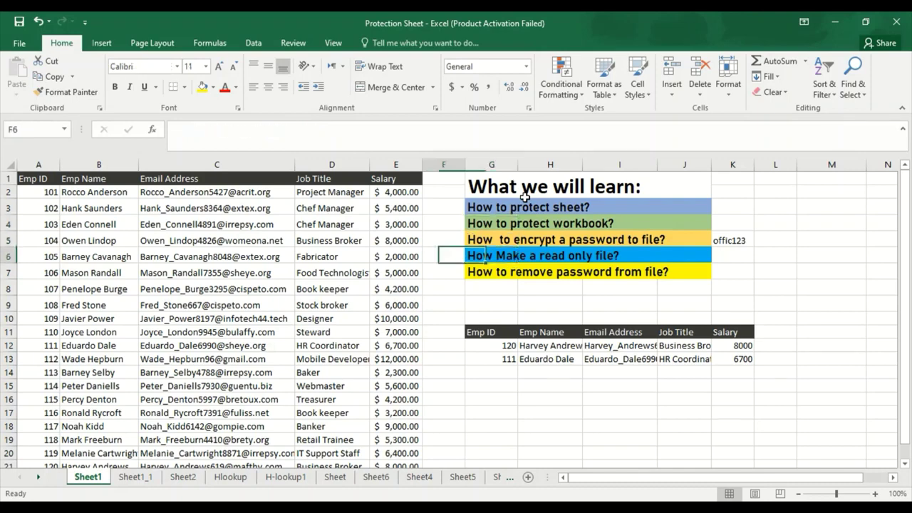
pyautogui.press('Up')
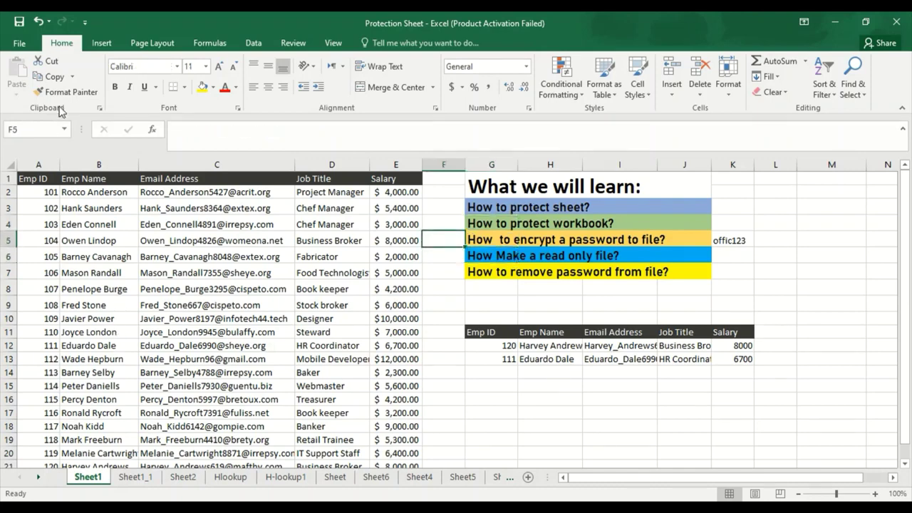
# Step: Change the salary in E13 to 22000
pyautogui.moveTo(43, 191); pyautogui.dragTo(263, 375)
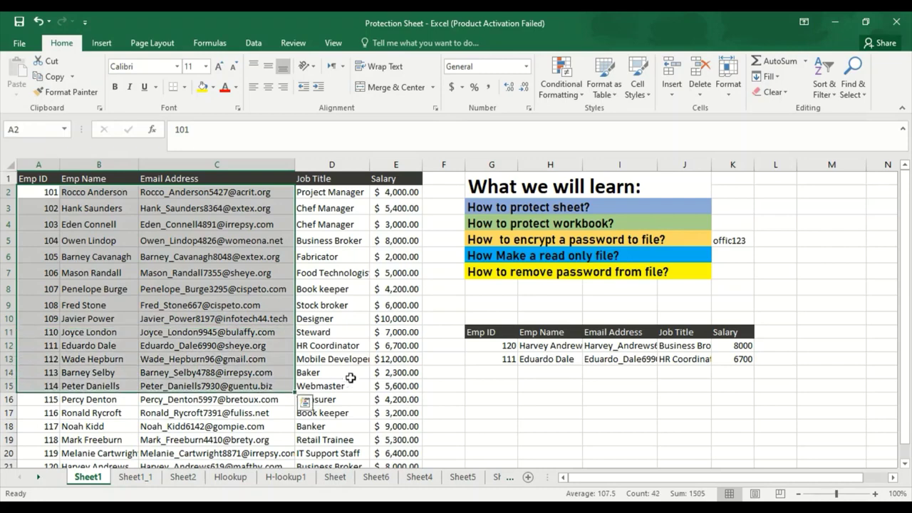
pyautogui.click(332, 360)
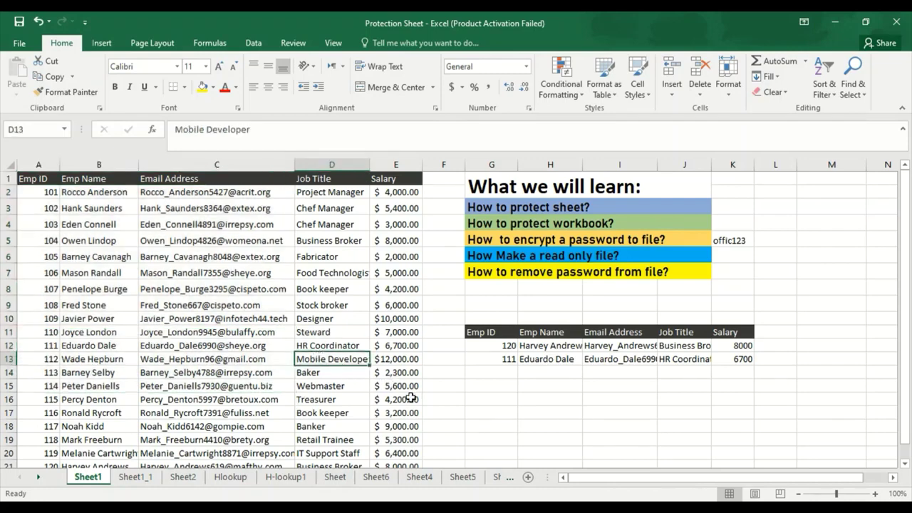
pyautogui.click(109, 360)
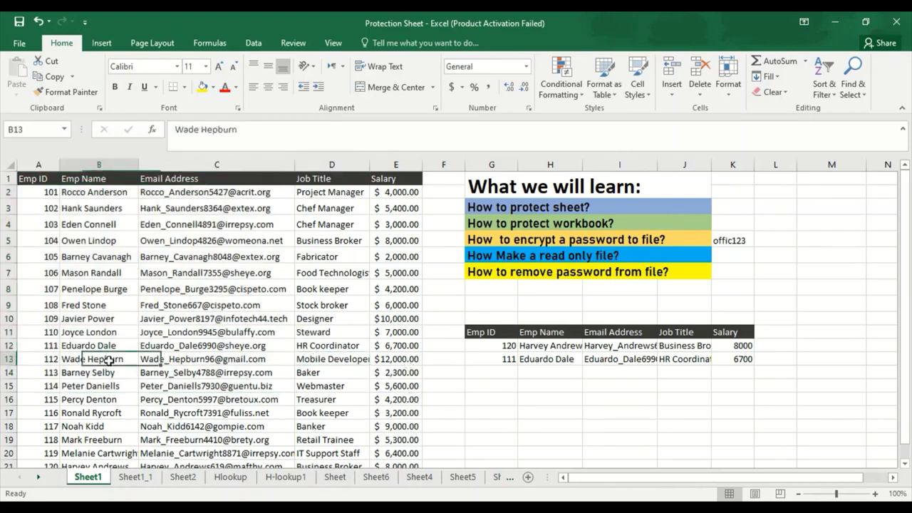
pyautogui.press('Right')
pyautogui.press('Left')
pyautogui.press('Left')
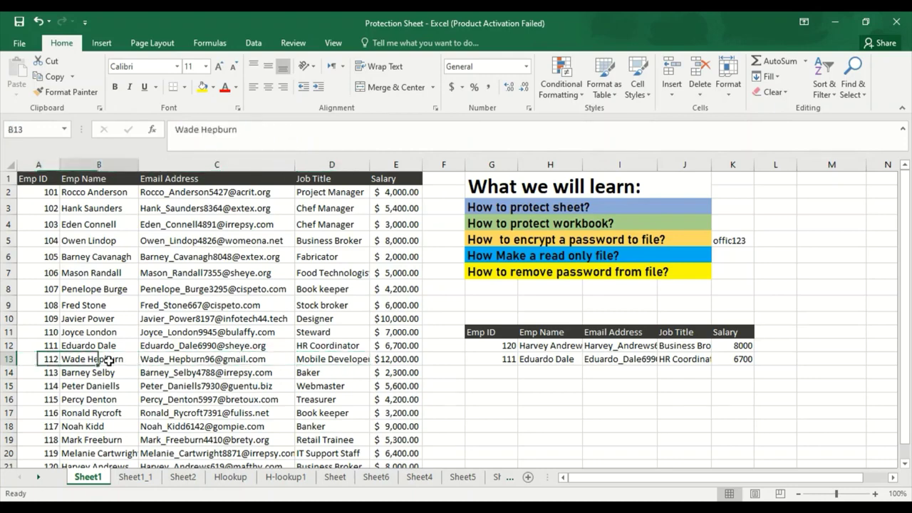
pyautogui.press('Right')
pyautogui.press('Right')
pyautogui.press('Right')
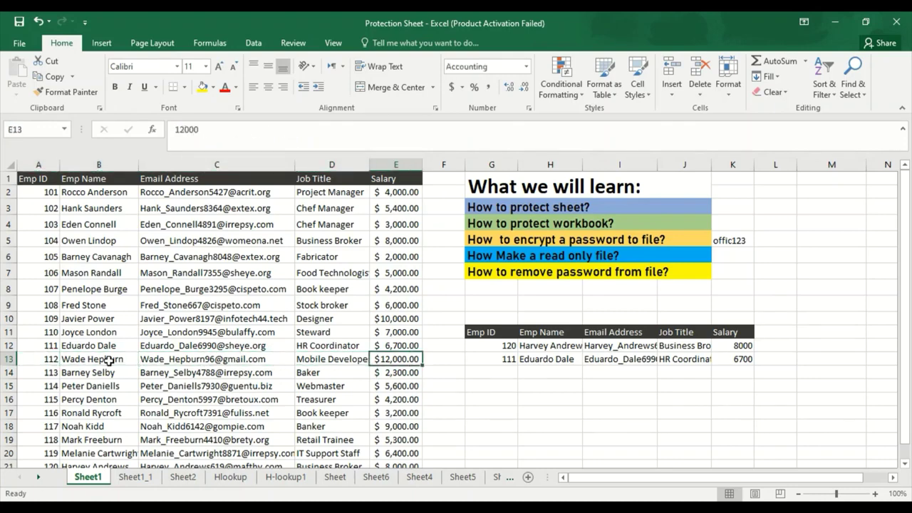
pyautogui.write('22')
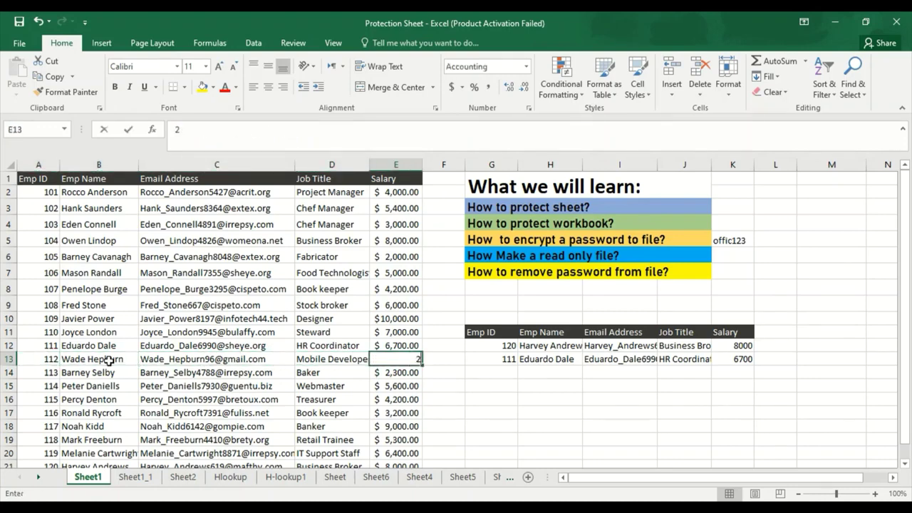
pyautogui.write('000')
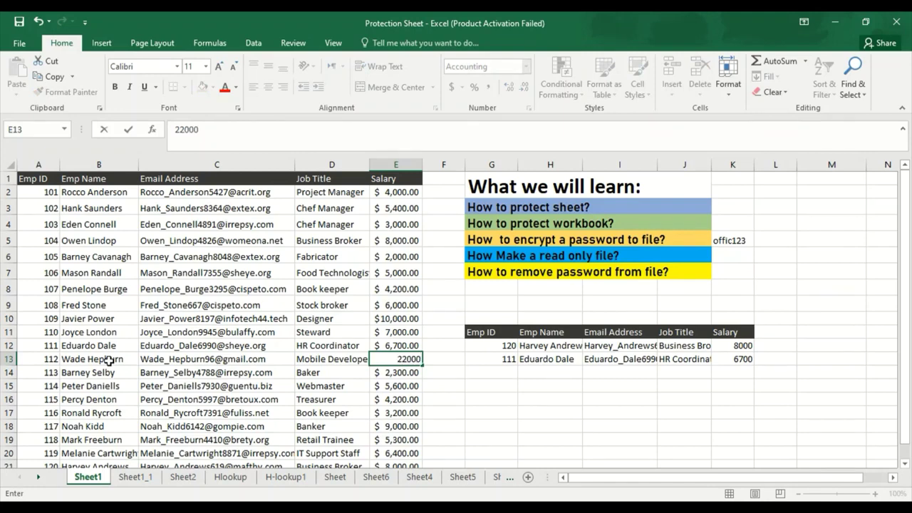
pyautogui.press('Return')
pyautogui.press('Up')
pyautogui.press('Down')
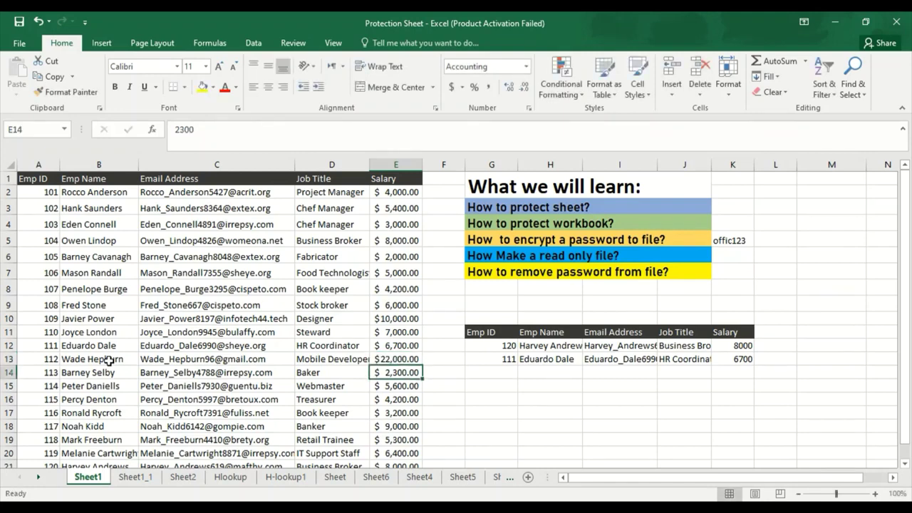
pyautogui.press('Up')
pyautogui.press('Up')
pyautogui.press('Up')
pyautogui.press('Down')
pyautogui.press('Down')
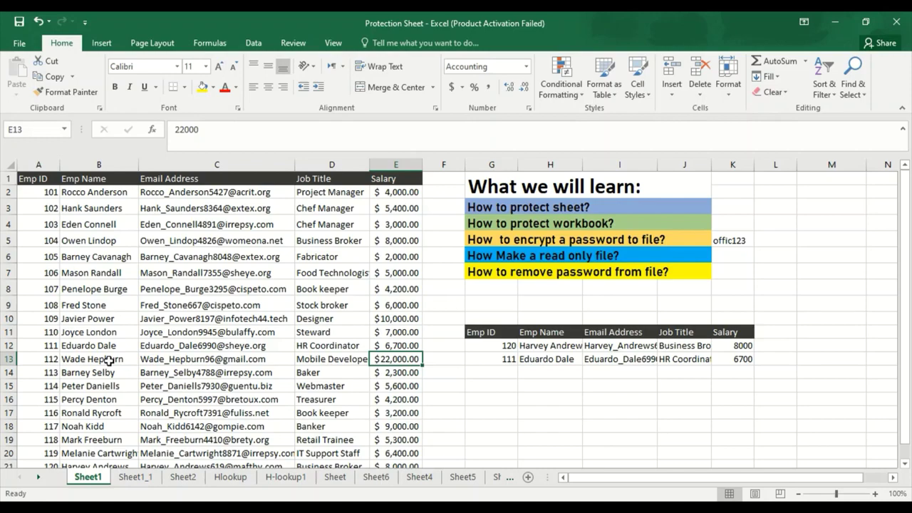
# Step: Correct E13 to 12000 and widen column E so every salary displays in full
pyautogui.keyDown('ctrl'); pyautogui.scroll(2, 390, 372); pyautogui.keyUp('ctrl')
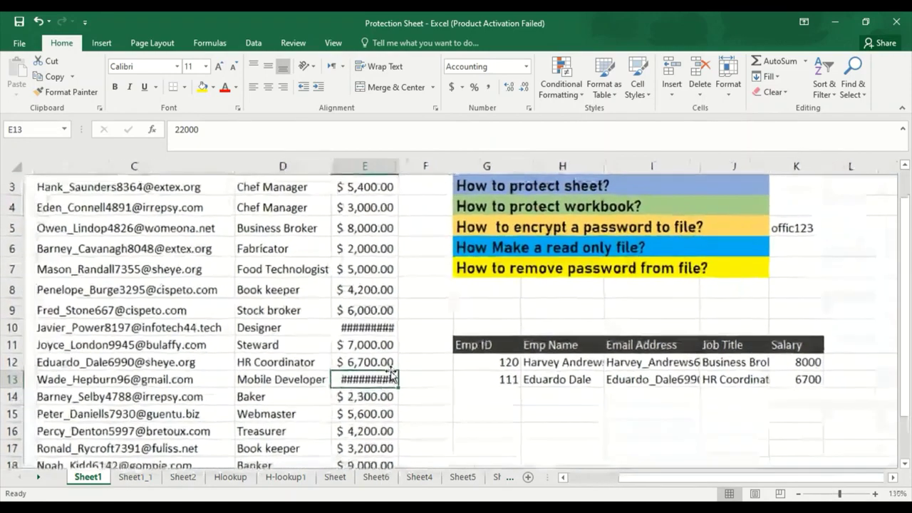
pyautogui.doubleClick(395, 166)
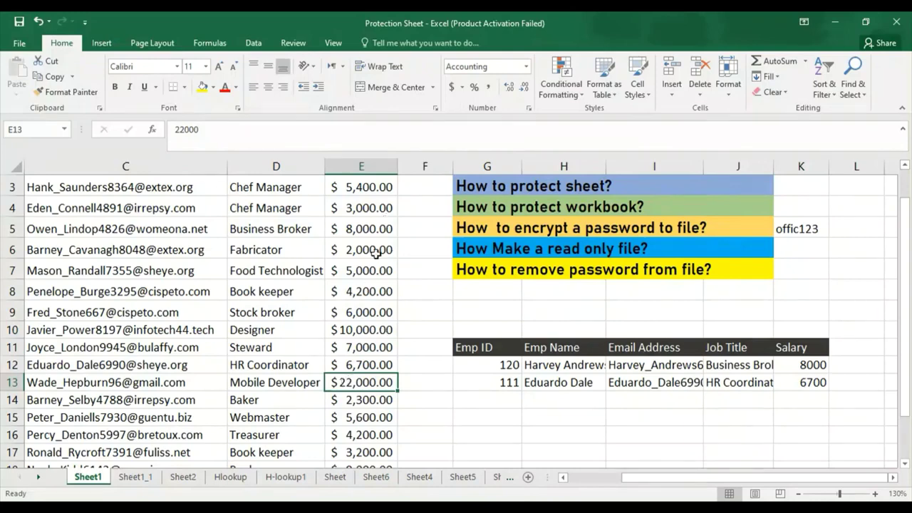
pyautogui.keyDown('ctrl'); pyautogui.scroll(-1, 349, 367); pyautogui.keyUp('ctrl')
pyautogui.keyDown('ctrl'); pyautogui.scroll(-1, 350, 369); pyautogui.keyUp('ctrl')
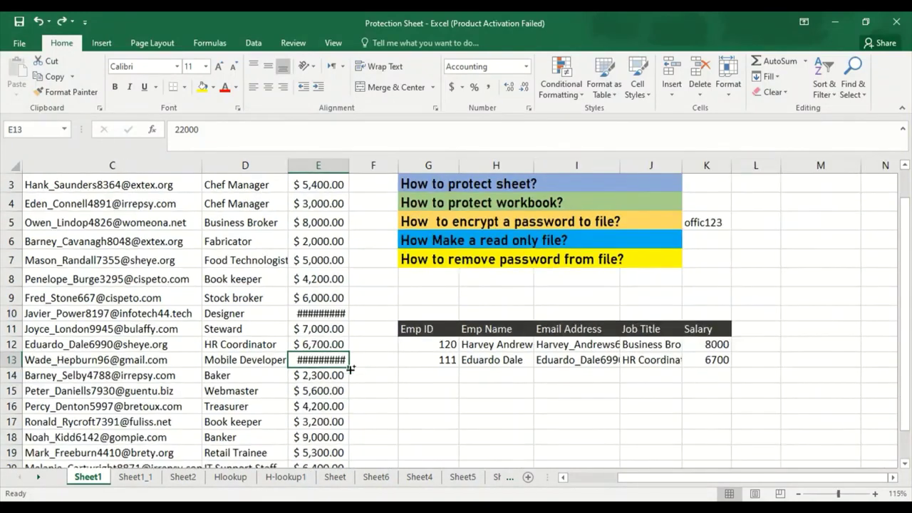
pyautogui.keyDown('ctrl'); pyautogui.scroll(-1, 349, 369); pyautogui.keyUp('ctrl')
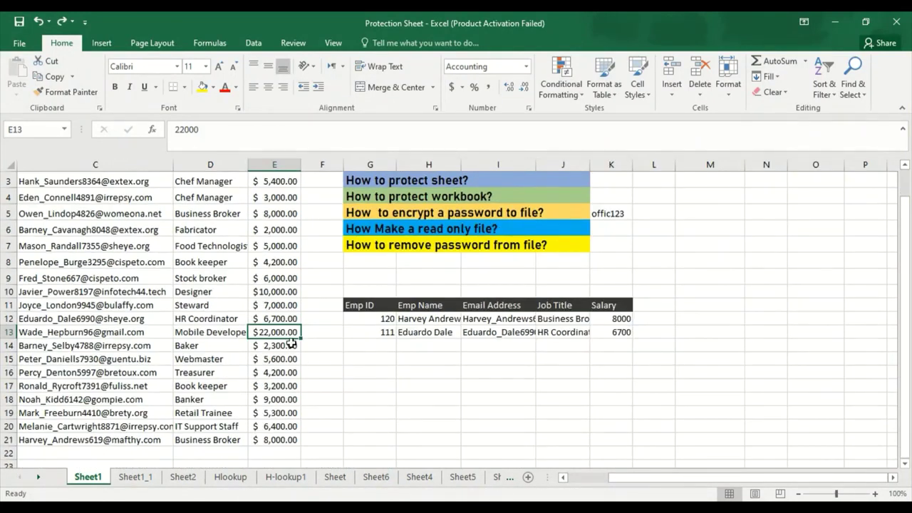
pyautogui.write('12000')
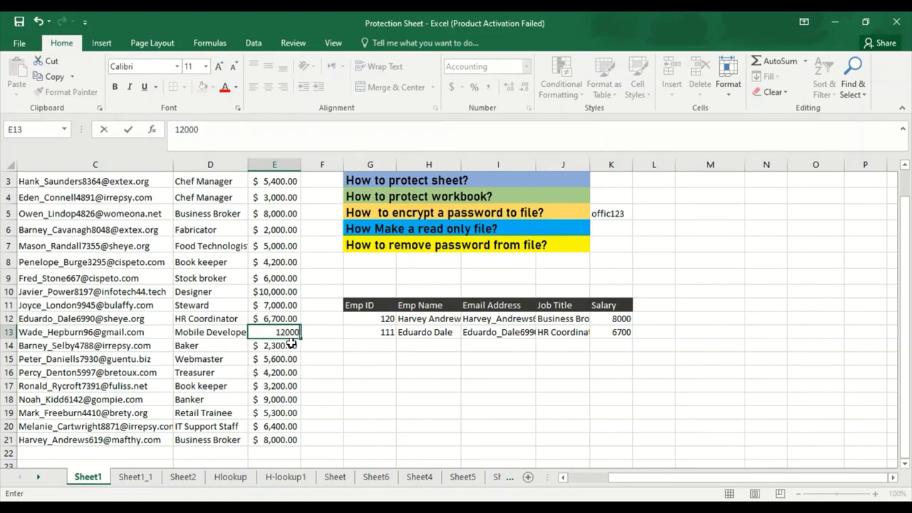
pyautogui.press('Return')
pyautogui.keyDown('ctrl'); pyautogui.scroll(1, 505, 360); pyautogui.keyUp('ctrl')
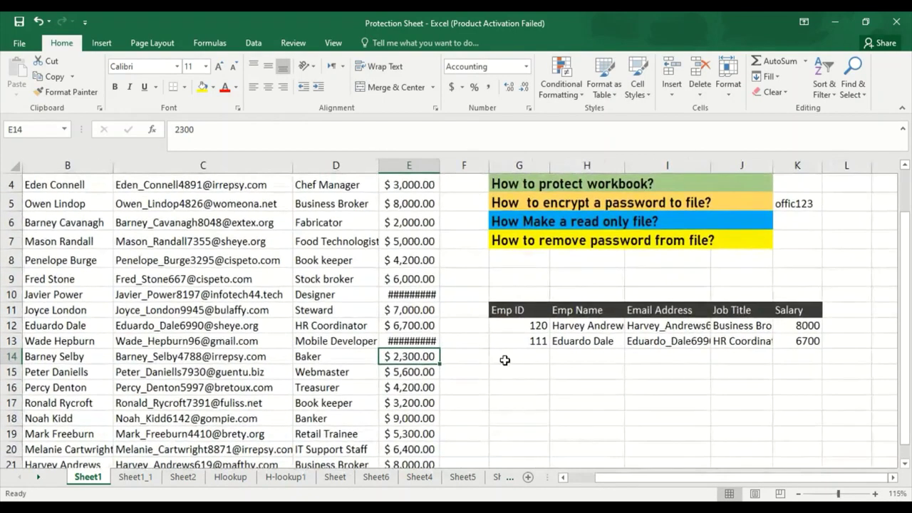
pyautogui.moveTo(440, 166); pyautogui.dragTo(468, 166)
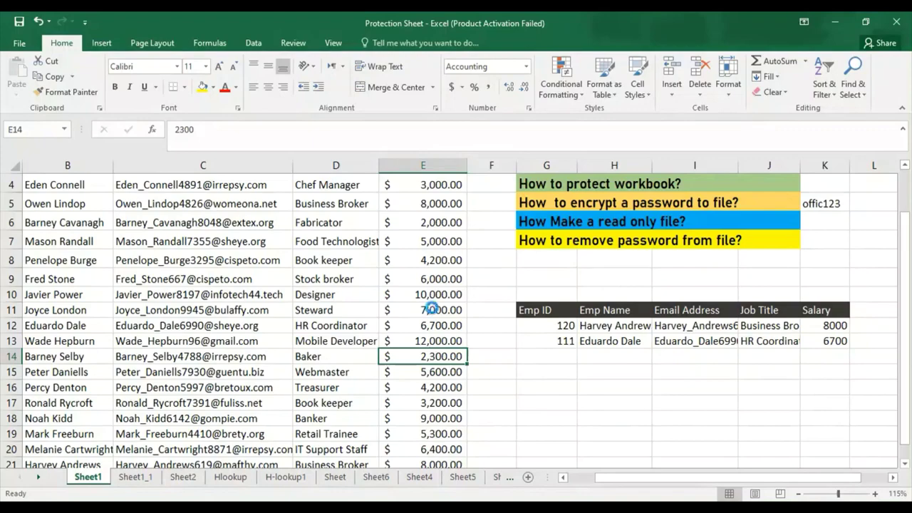
pyautogui.keyDown('ctrl'); pyautogui.scroll(1, 432, 309); pyautogui.keyUp('ctrl')
pyautogui.click(476, 342)
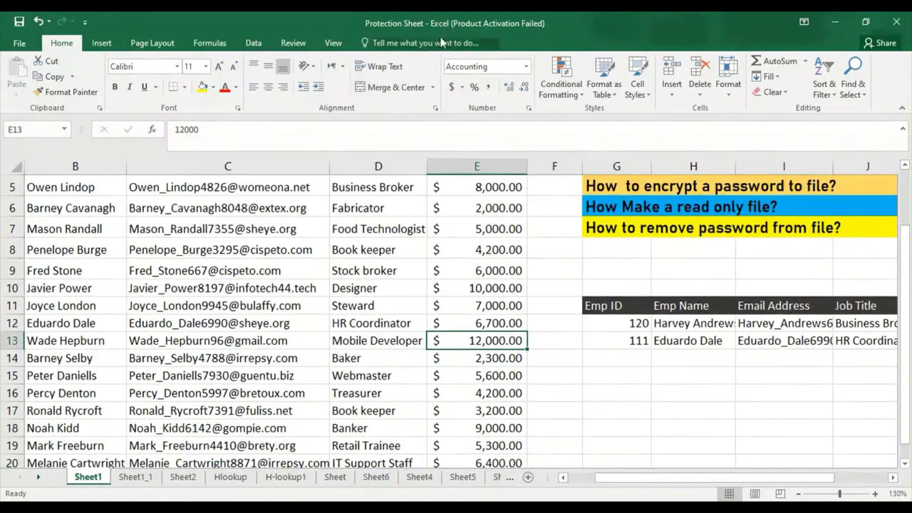
# Step: Protect Sheet1 with a sheet password using Review > Protect Sheet
pyautogui.click(290, 44)
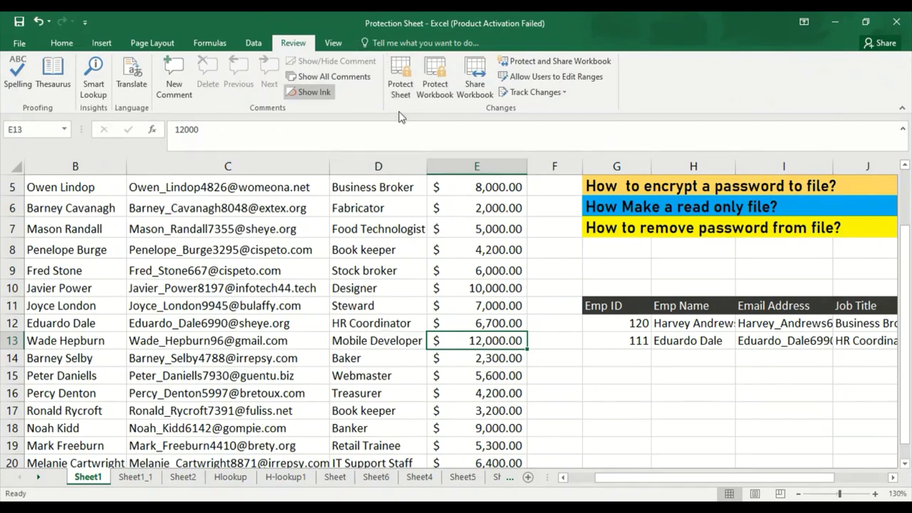
pyautogui.click(401, 89)
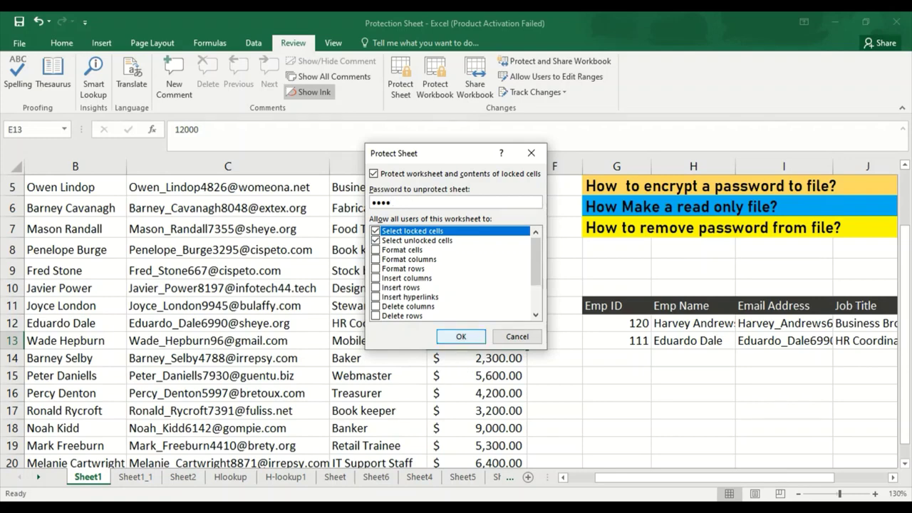
pyautogui.click(462, 336)
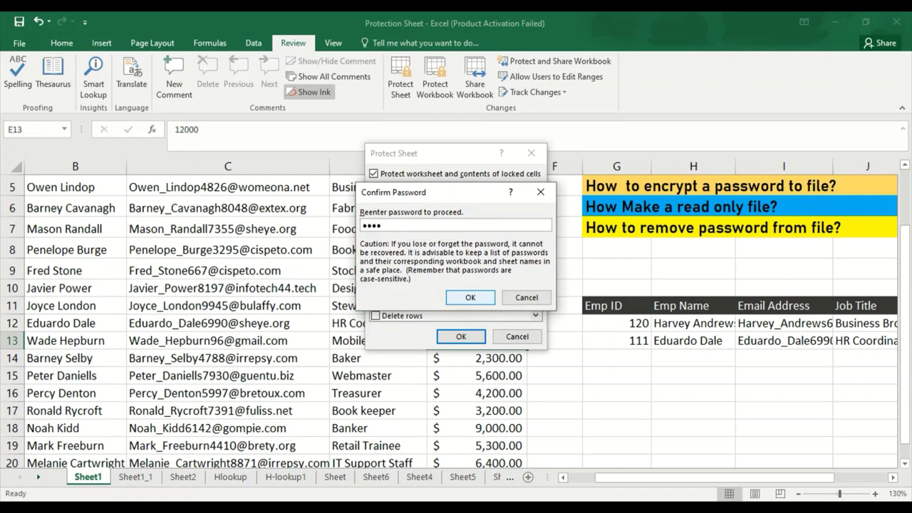
# Step: Confirm the sheet password, then verify that editing E13 on Sheet1 is refused
pyautogui.click(470, 297)
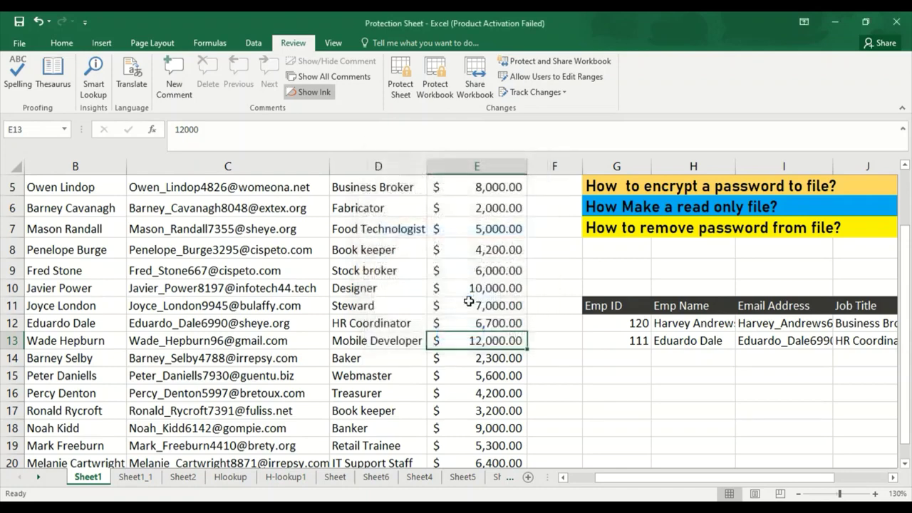
pyautogui.click(306, 324)
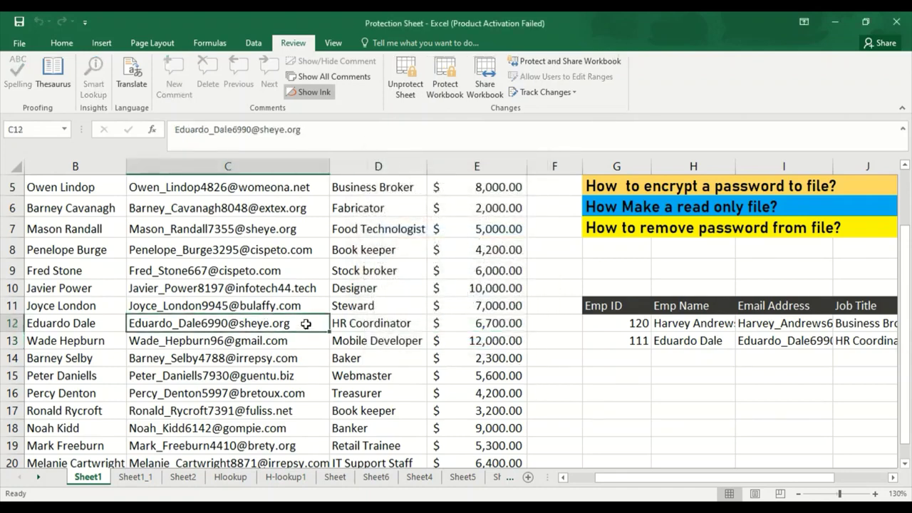
pyautogui.click(472, 343)
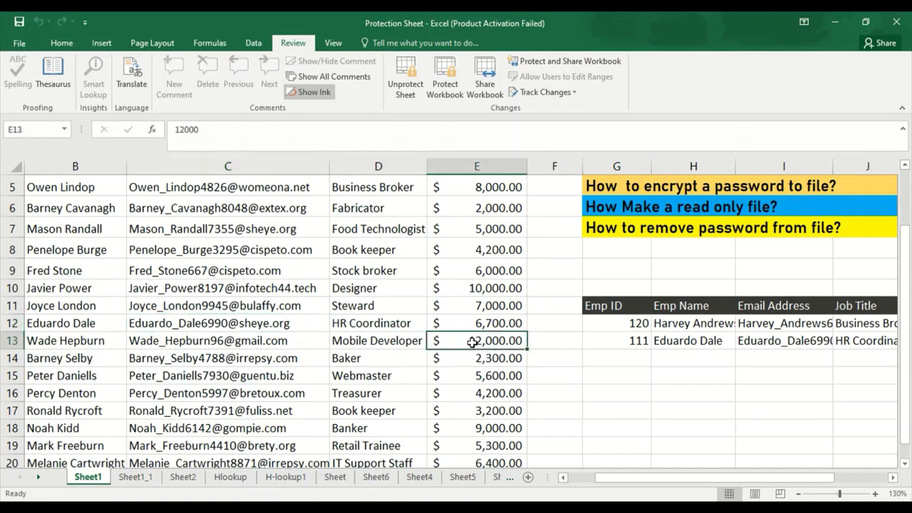
pyautogui.doubleClick(473, 341)
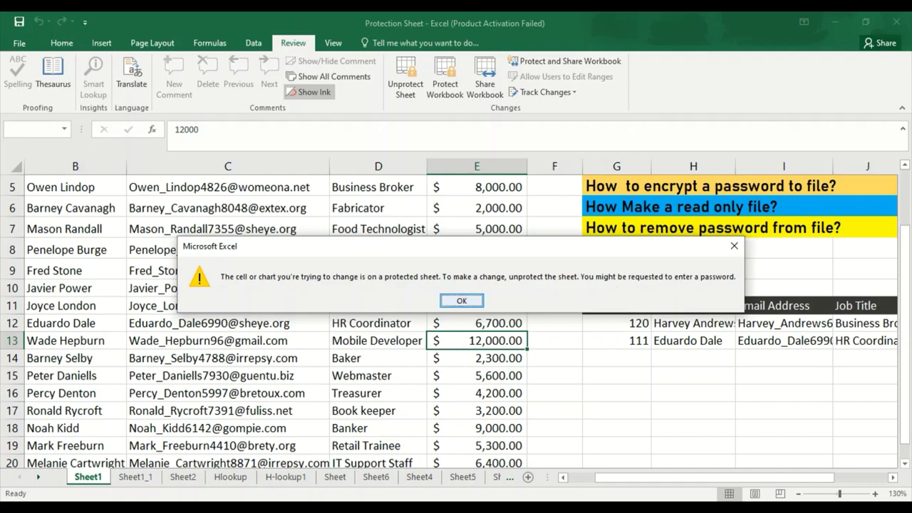
pyautogui.press('Return')
# Step: Change the salary in E9 on Sheet1_1 to 3333, then return to Sheet1
pyautogui.click(136, 477)
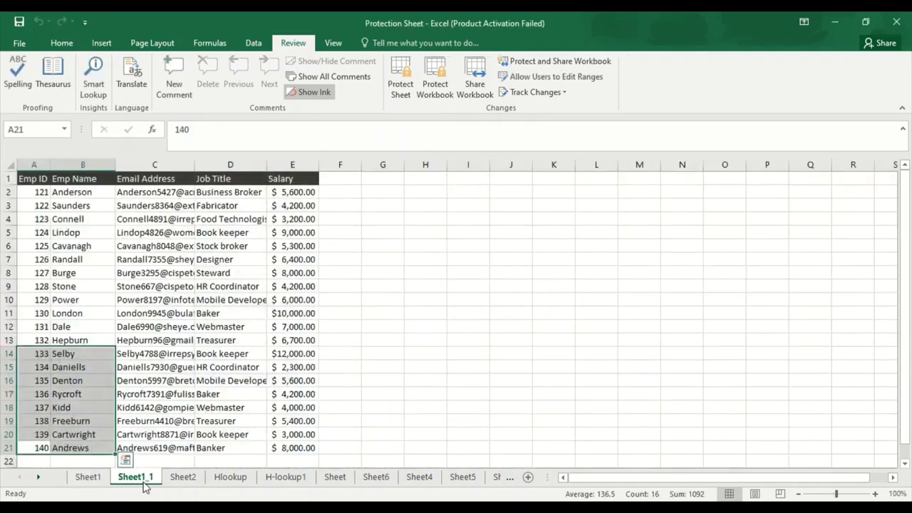
pyautogui.click(458, 245)
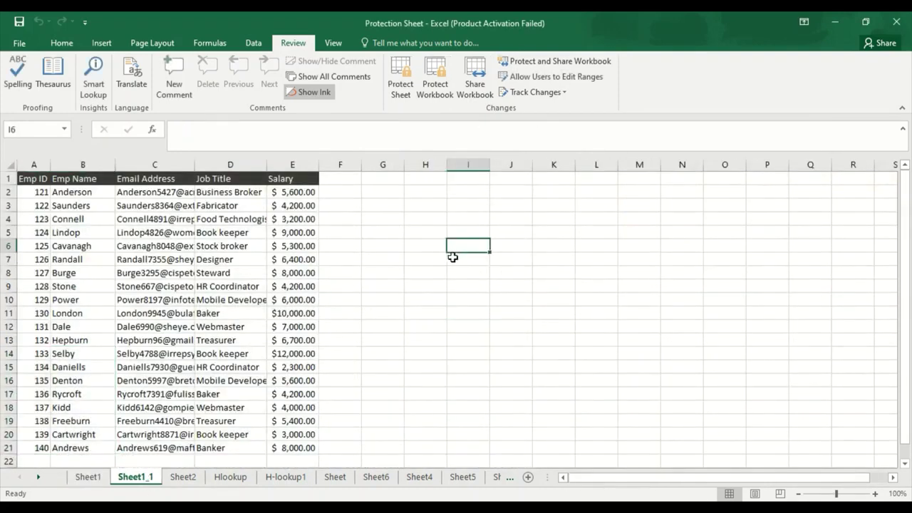
pyautogui.click(303, 285)
pyautogui.write('3333')
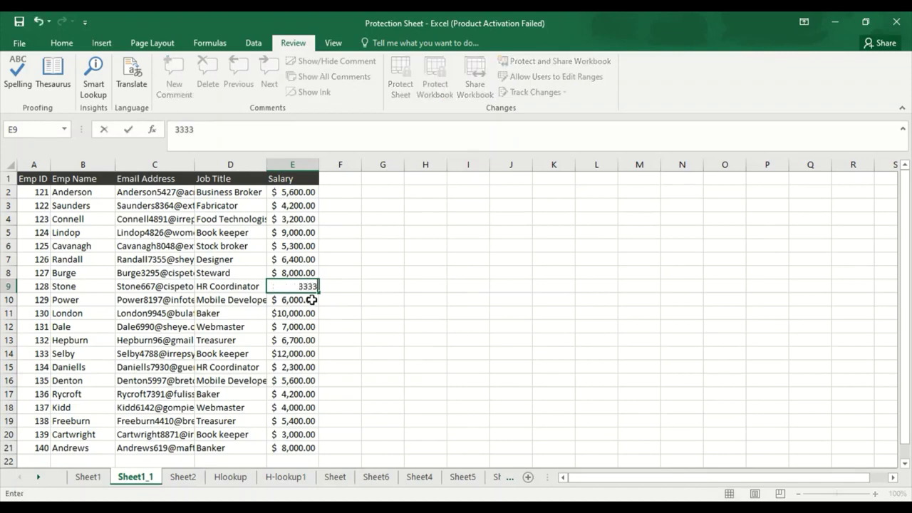
pyautogui.press('Return')
pyautogui.press('Return')
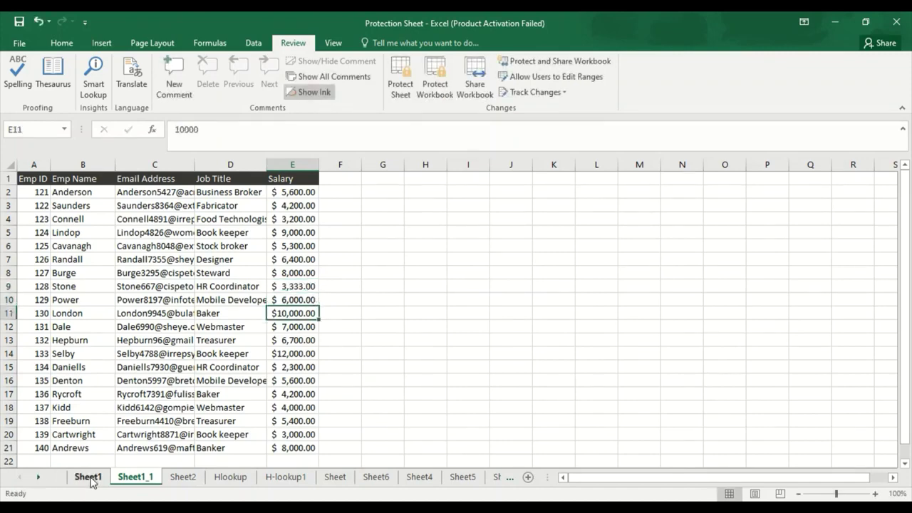
pyautogui.click(89, 477)
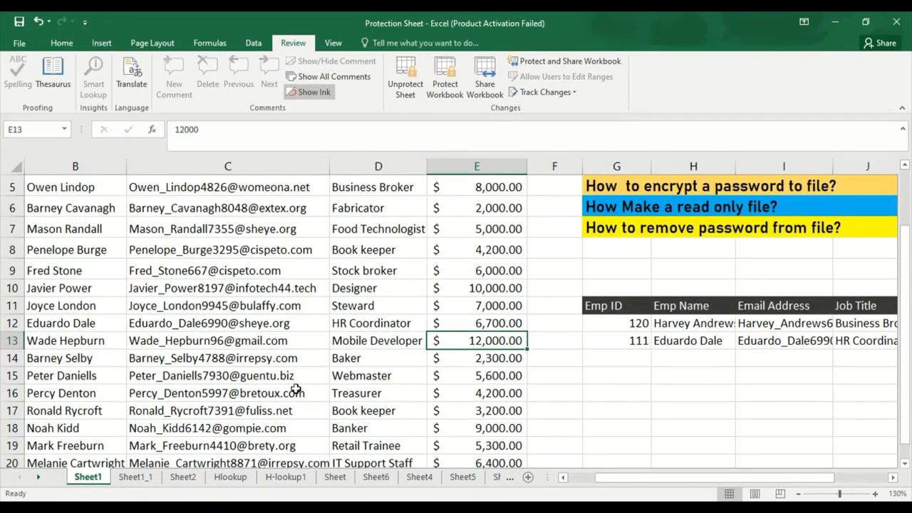
# Step: Unprotect Sheet1 by entering its sheet password
pyautogui.click(419, 91)
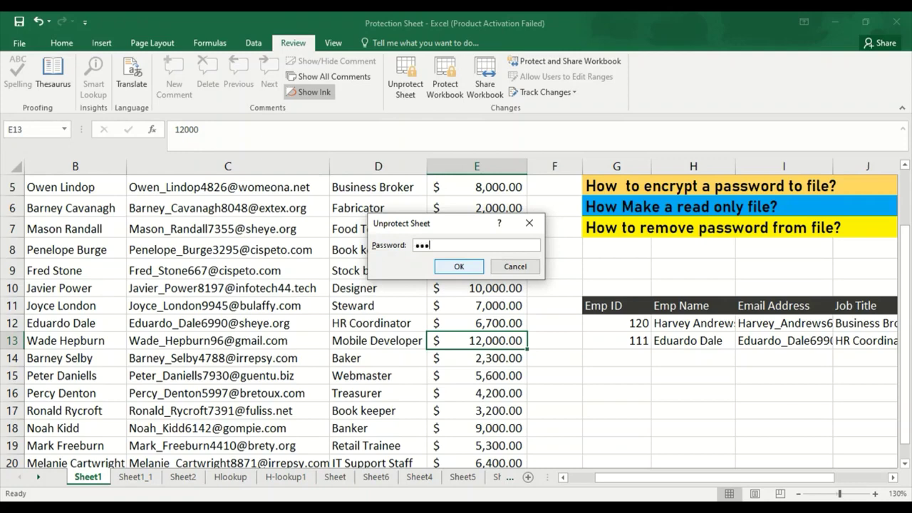
pyautogui.write('4')
pyautogui.click(464, 268)
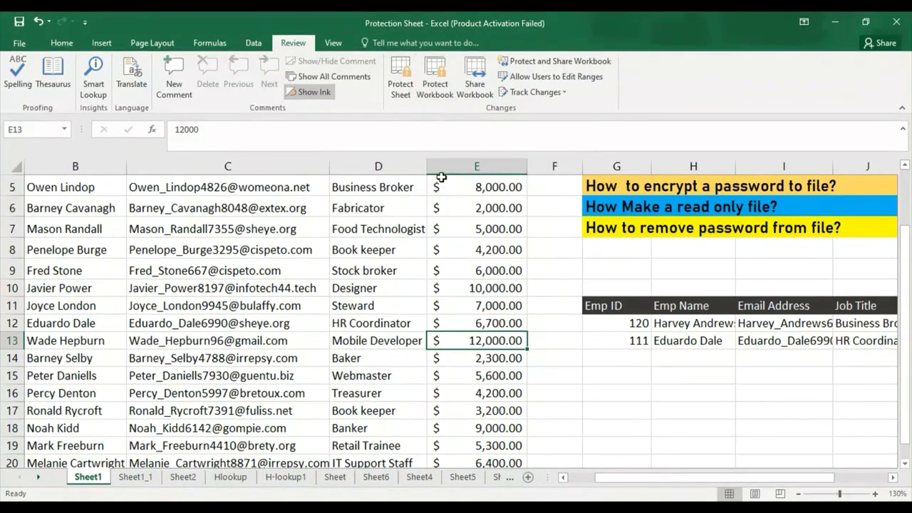
# Step: Lock the workbook structure with a password, entered and confirmed
pyautogui.click(437, 92)
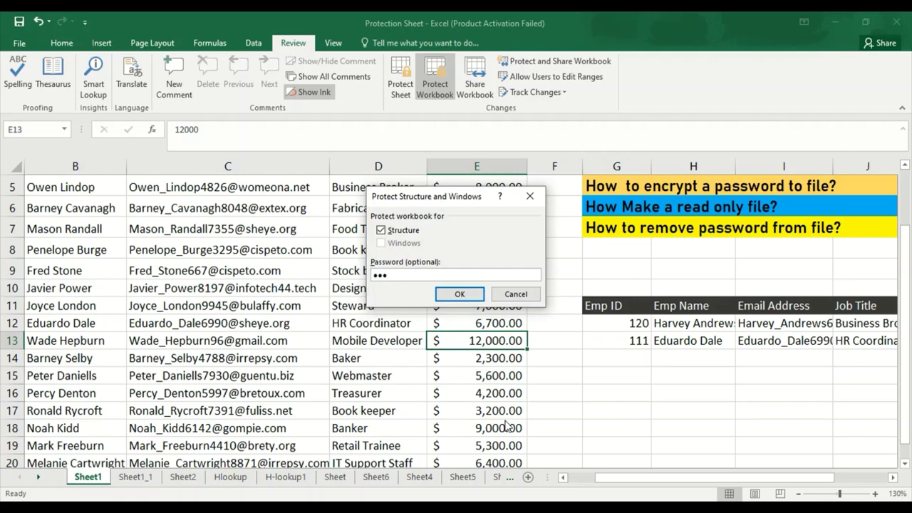
pyautogui.press('Return')
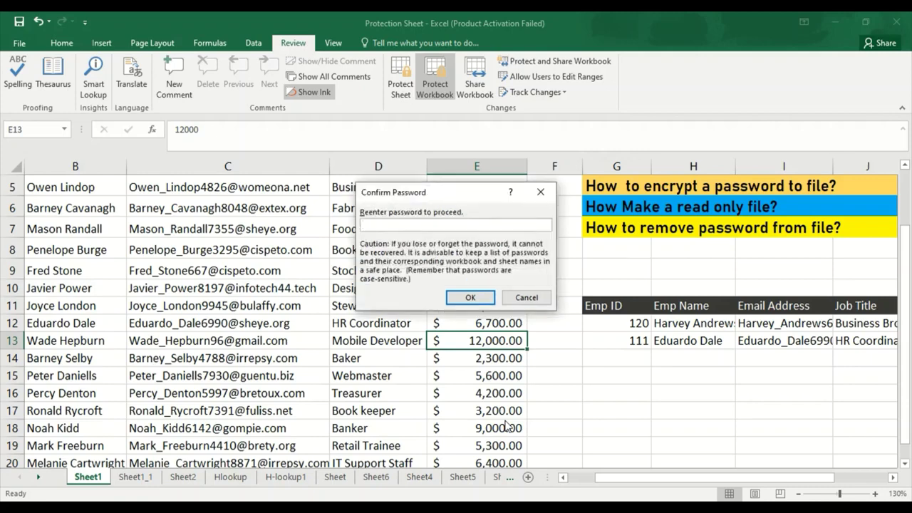
pyautogui.press('Return')
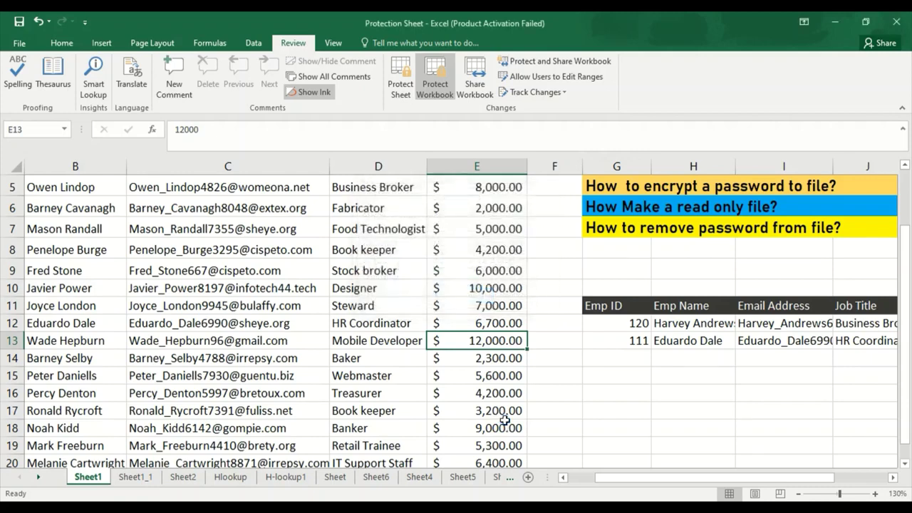
# Step: Check that the Sheet5 and Sheet3 tab menus block sheet changes, then return to Sheet1
pyautogui.click(479, 480)
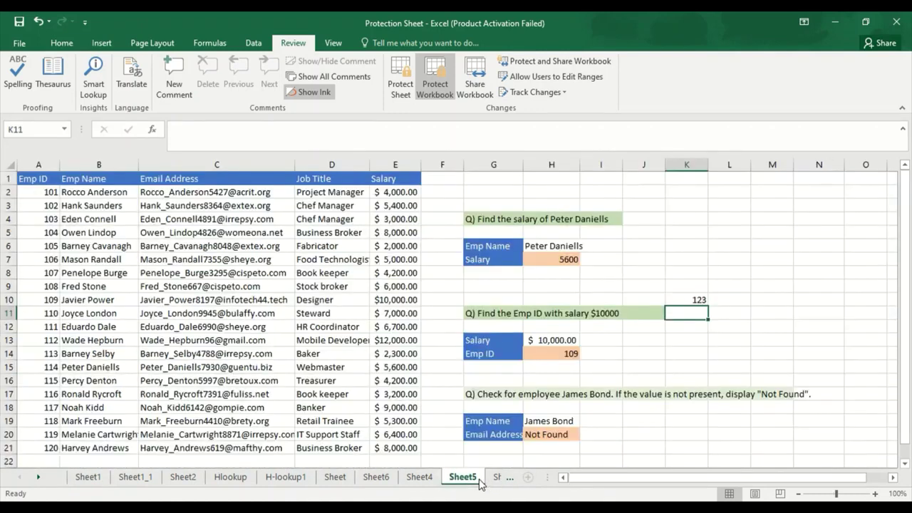
pyautogui.rightClick(479, 479)
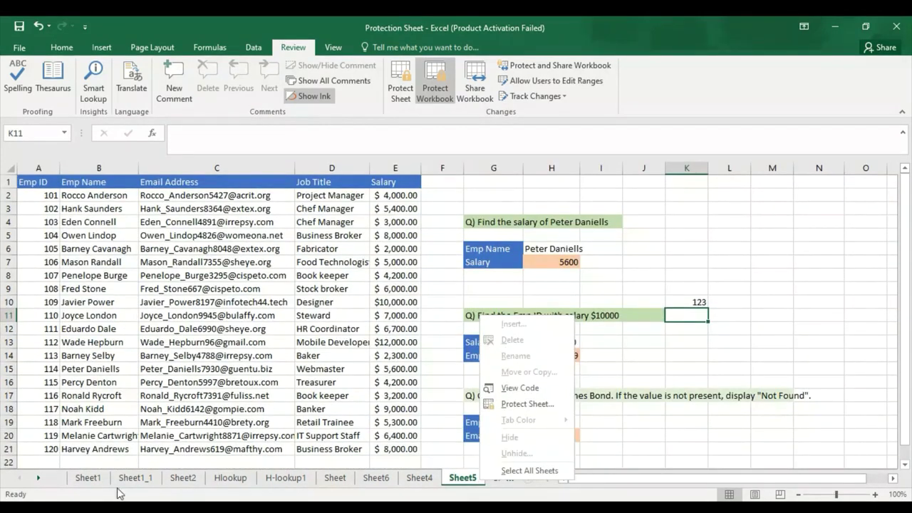
pyautogui.press('Escape')
pyautogui.click(84, 479)
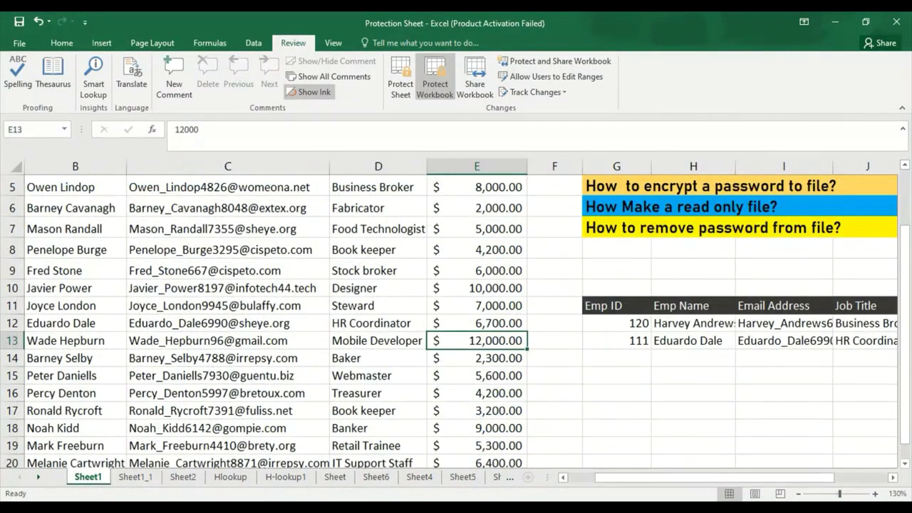
pyautogui.click(512, 480)
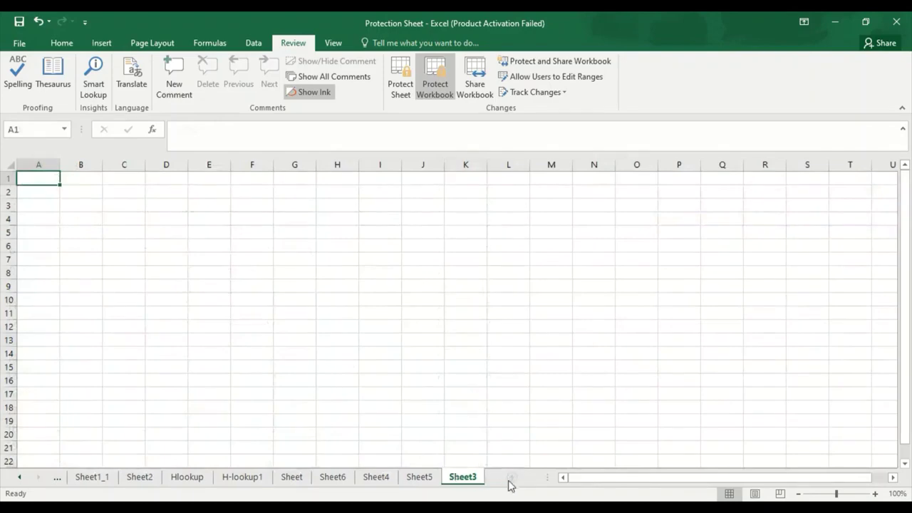
pyautogui.rightClick(470, 476)
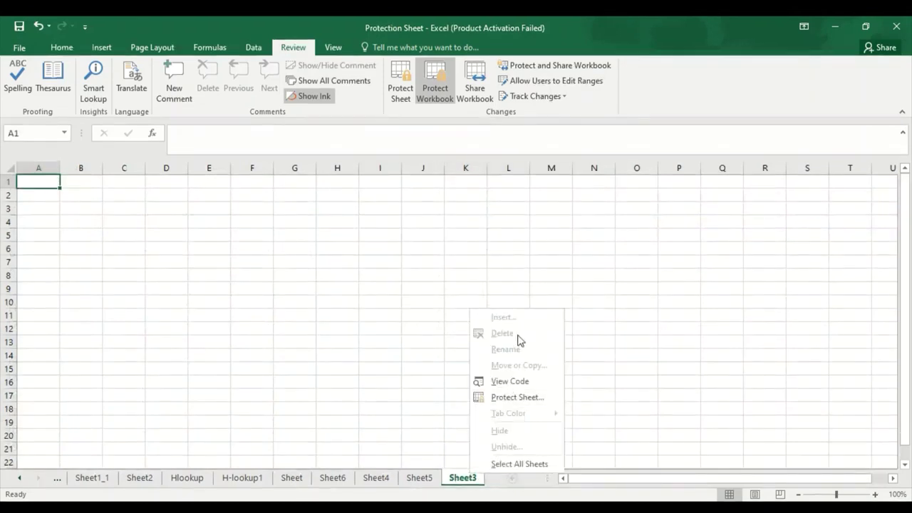
pyautogui.click(56, 476)
pyautogui.click(57, 479)
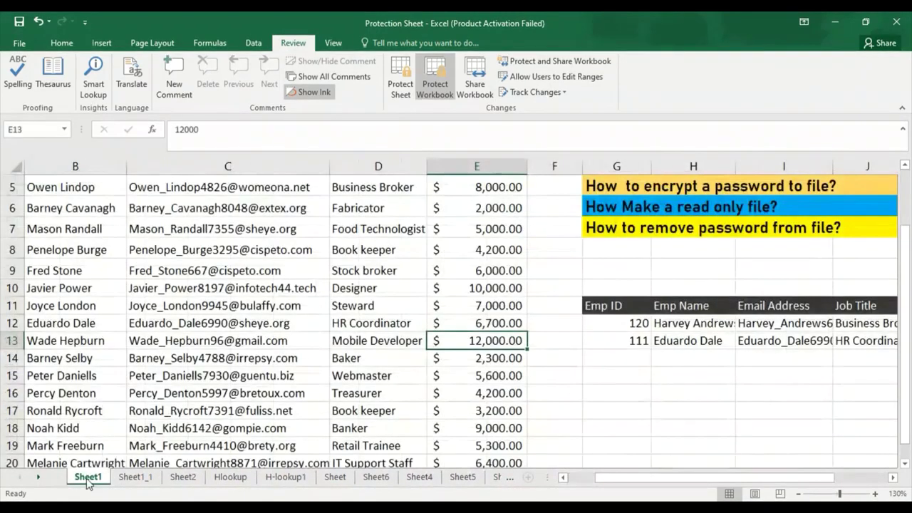
# Step: Unprotect the workbook structure with its password and add new blank sheets
pyautogui.click(442, 79)
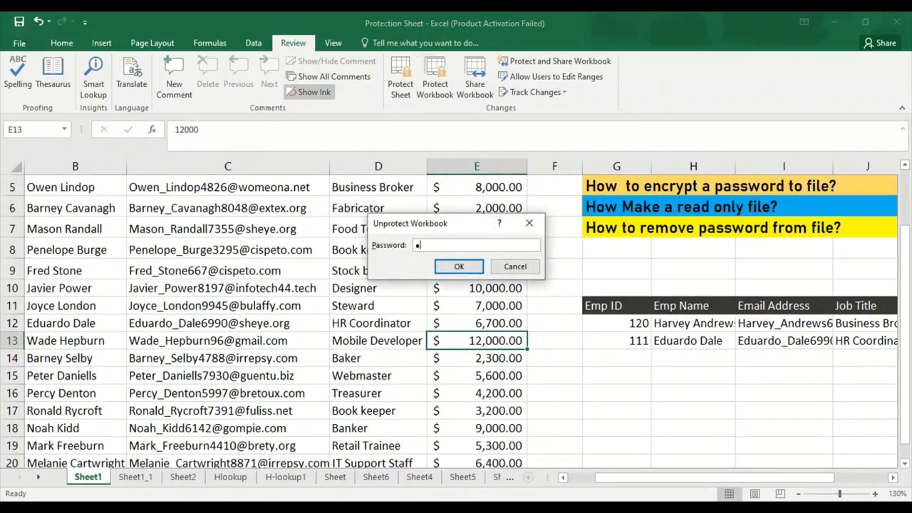
pyautogui.press('Return')
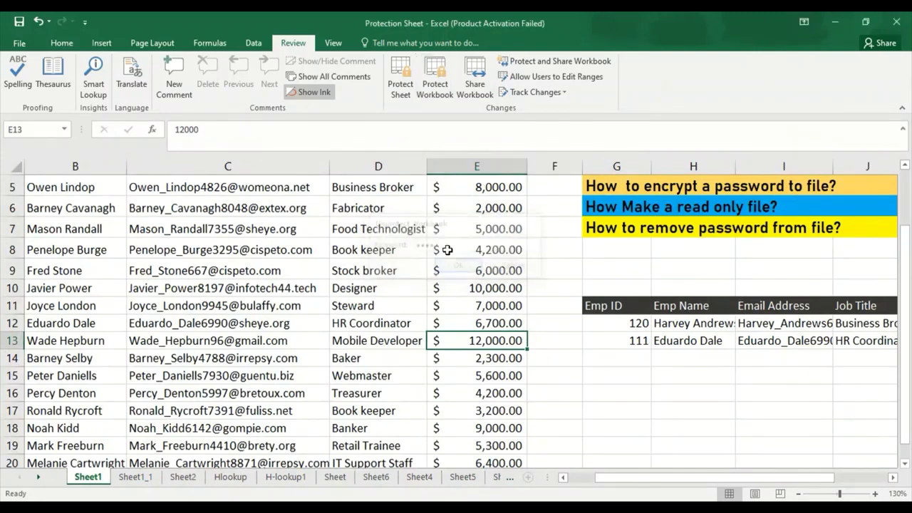
pyautogui.click(528, 478)
pyautogui.click(528, 479)
pyautogui.click(528, 478)
pyautogui.click(528, 478)
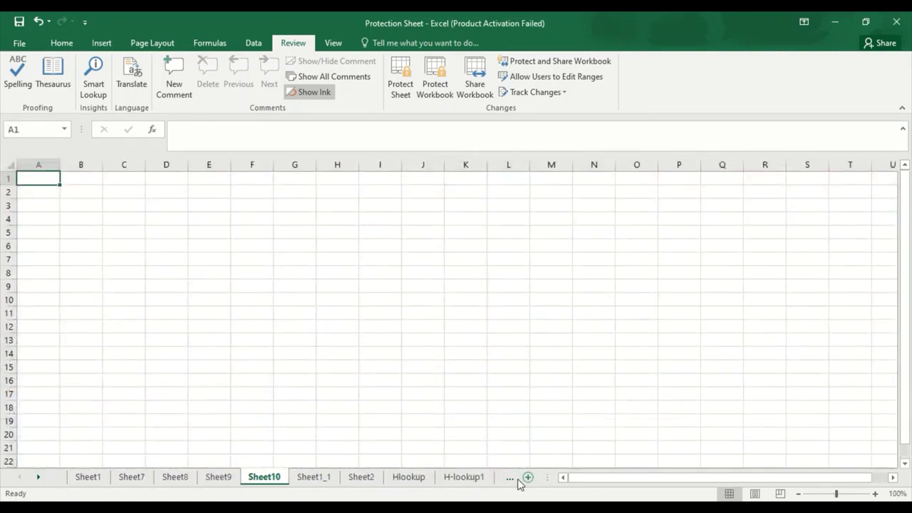
# Step: Permanently delete the H-lookup1 sheet, then go back to Sheet1
pyautogui.rightClick(467, 478)
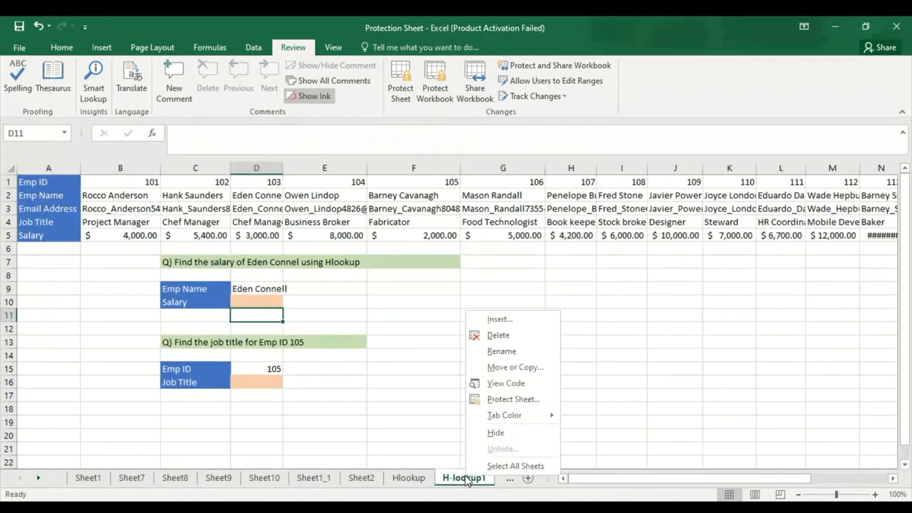
pyautogui.click(503, 336)
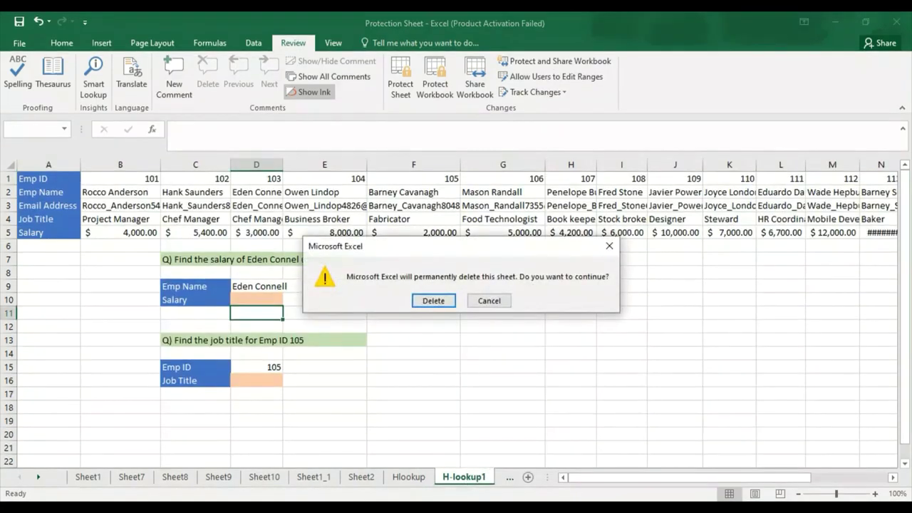
pyautogui.click(433, 301)
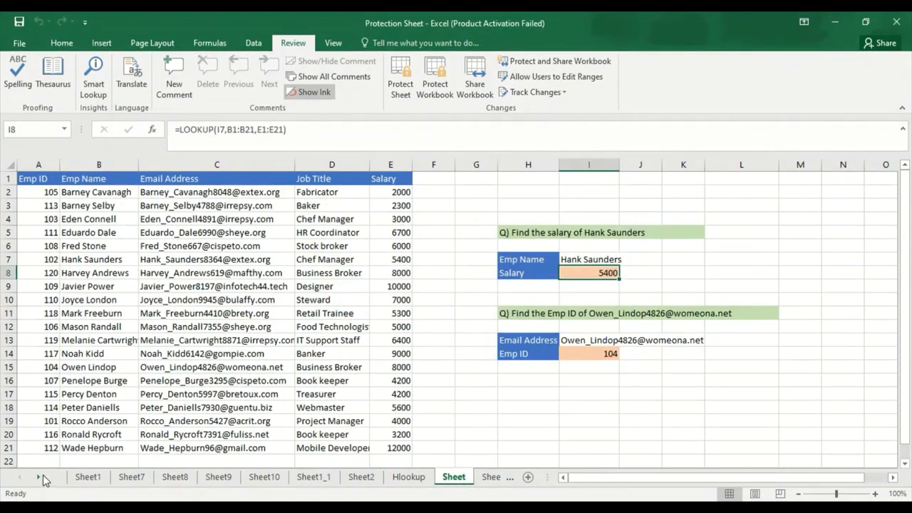
pyautogui.click(88, 477)
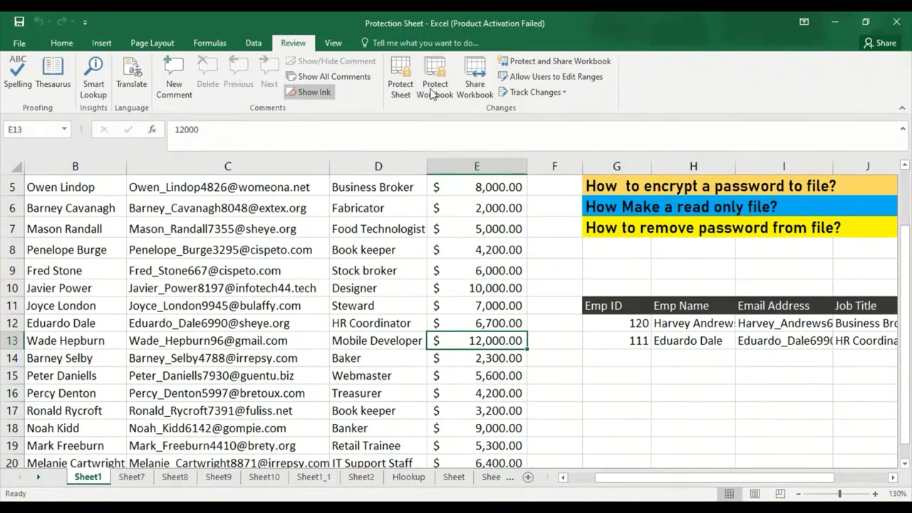
pyautogui.scroll(2, 419, 274)
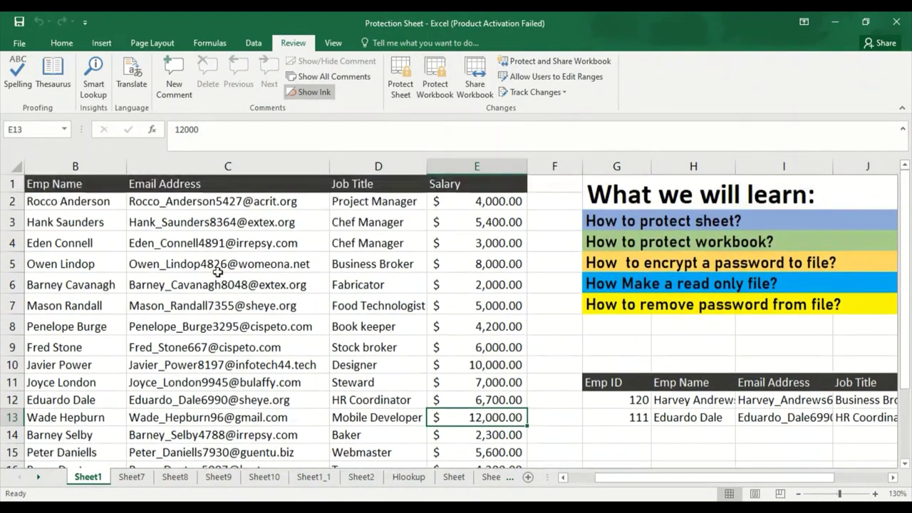
pyautogui.hscroll(-1, 217, 272)
pyautogui.click(662, 267)
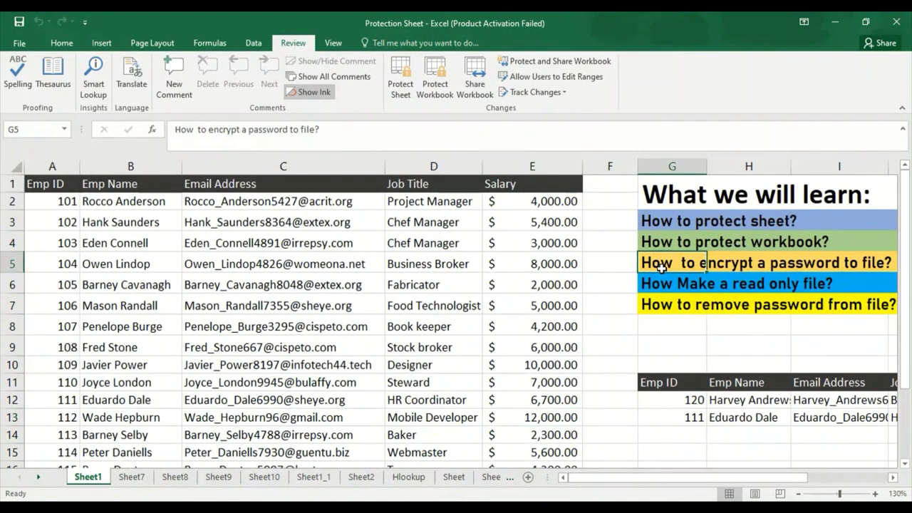
pyautogui.press('Right')
pyautogui.press('Right')
pyautogui.press('Right')
pyautogui.press('Right')
pyautogui.press('Left')
pyautogui.press('Left')
pyautogui.press('Left')
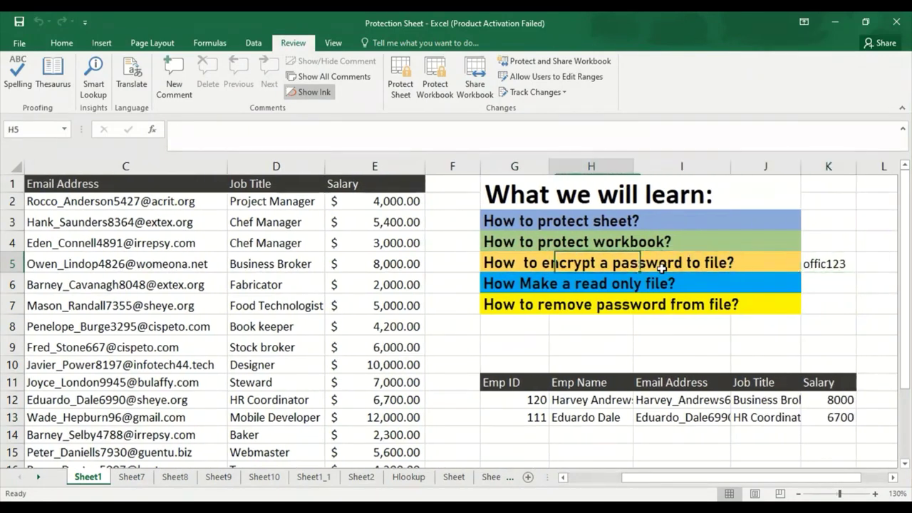
pyautogui.press('Right')
pyautogui.press('Right')
pyautogui.press('Right')
pyautogui.press('Left')
pyautogui.press('Left')
pyautogui.press('Left')
pyautogui.press('Left')
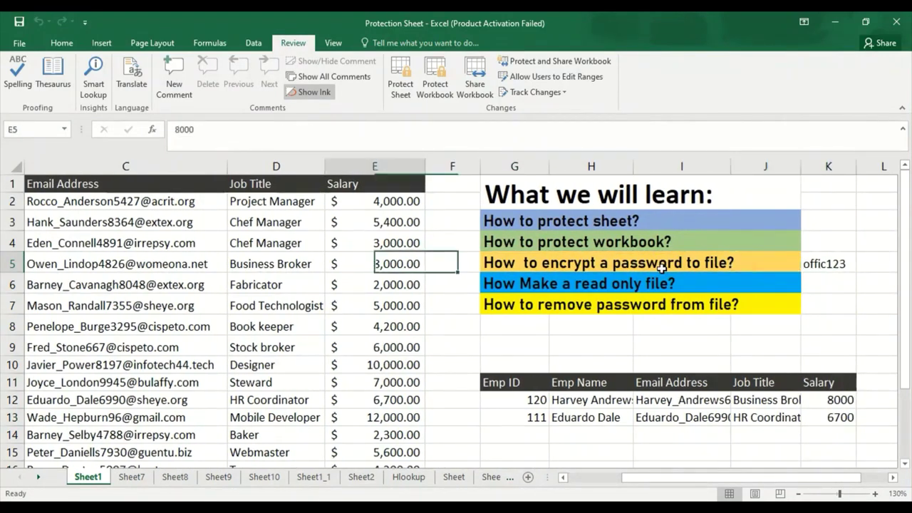
pyautogui.press('Left')
pyautogui.press('Left')
pyautogui.press('Left')
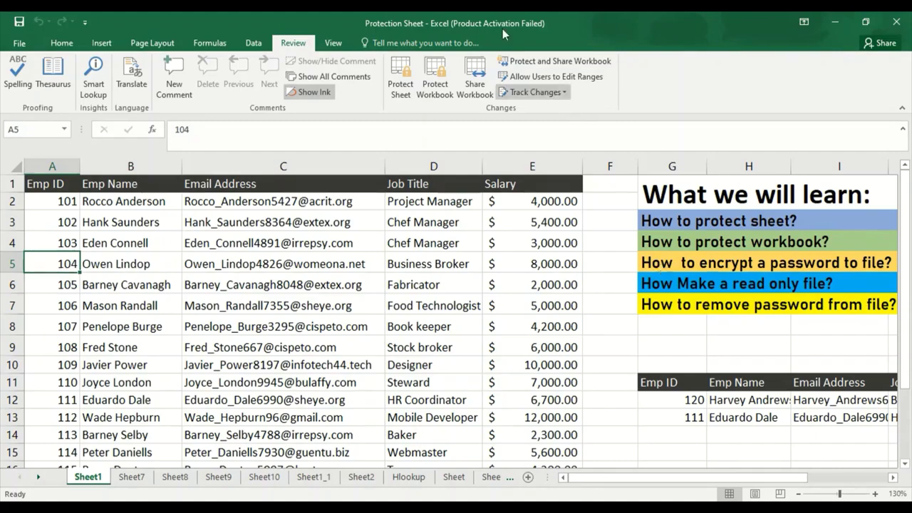
# Step: Encrypt the workbook with an opening password via File > Info > Protect Workbook
pyautogui.click(21, 42)
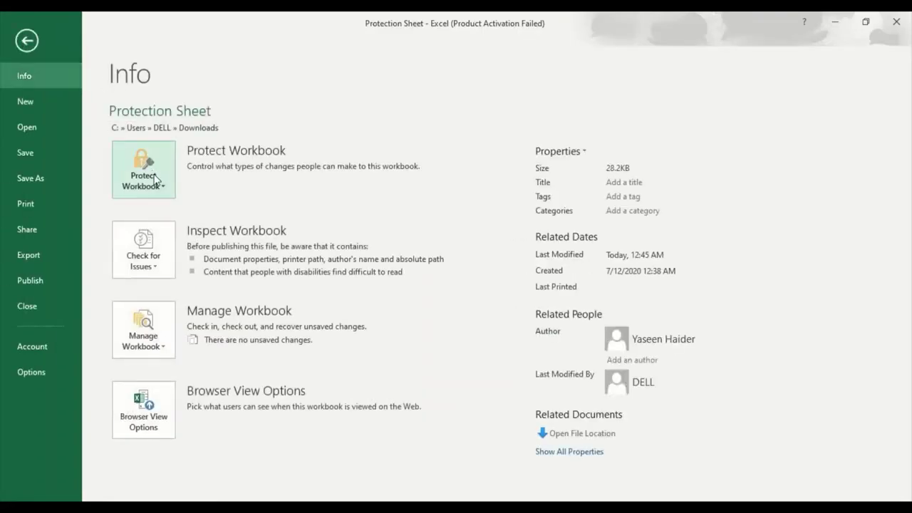
pyautogui.click(160, 185)
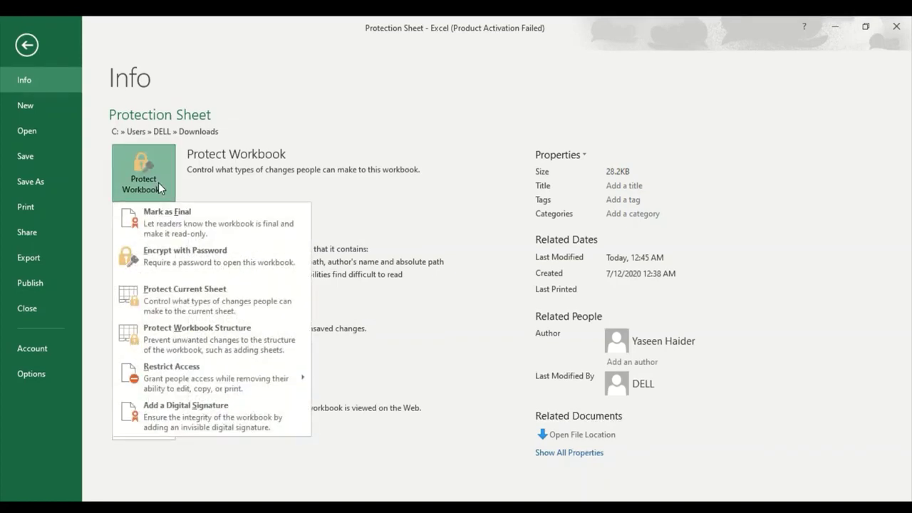
pyautogui.click(183, 258)
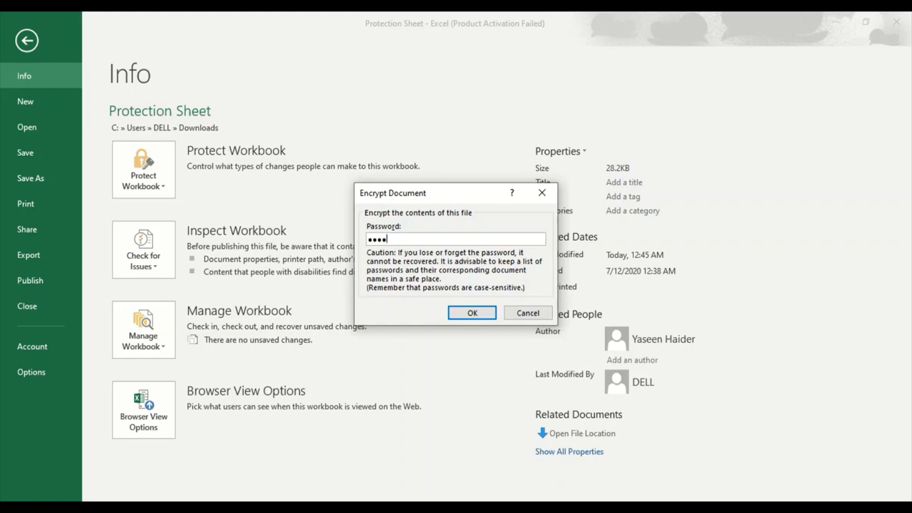
pyautogui.press('Return')
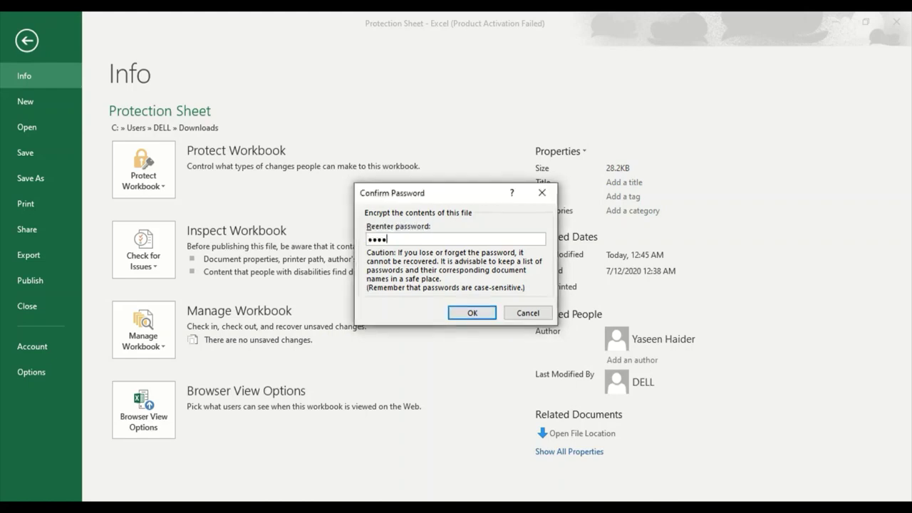
pyautogui.click(472, 313)
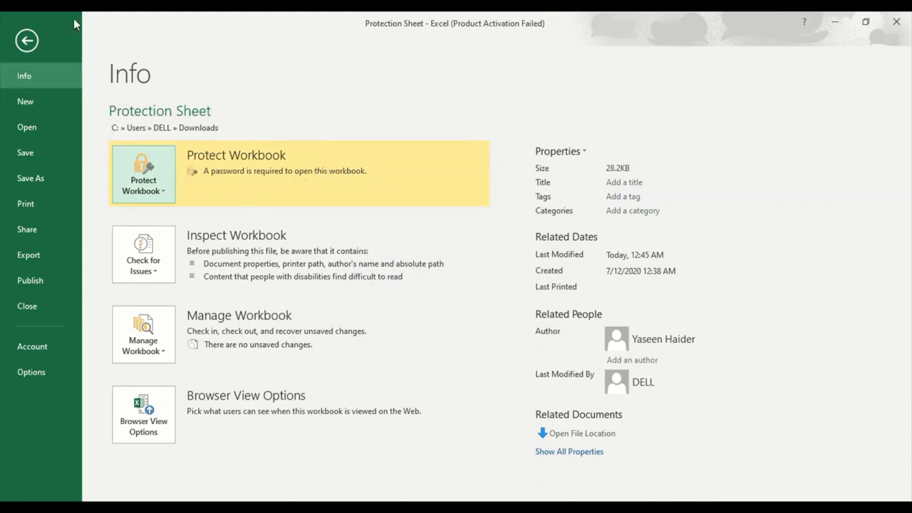
pyautogui.click(38, 40)
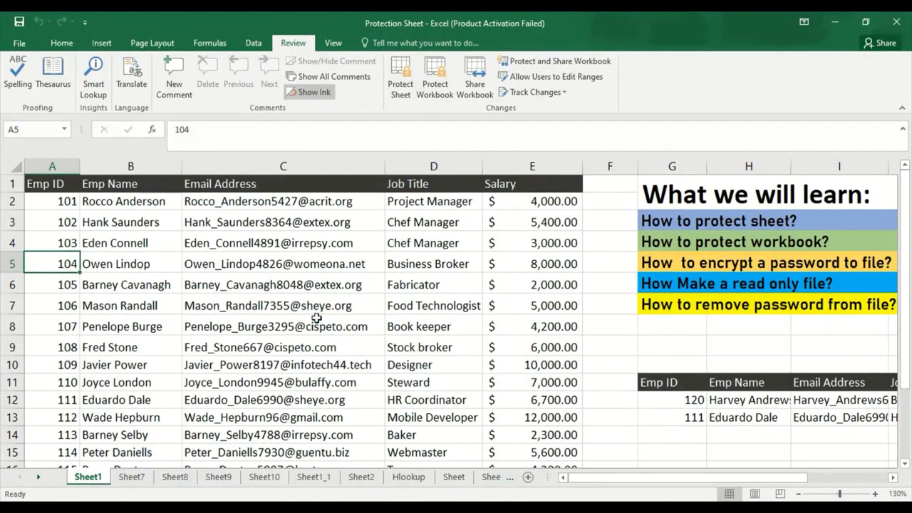
# Step: Open the Protection Sheet workbook from the Downloads folder in File Explorer
pyautogui.click(896, 22)
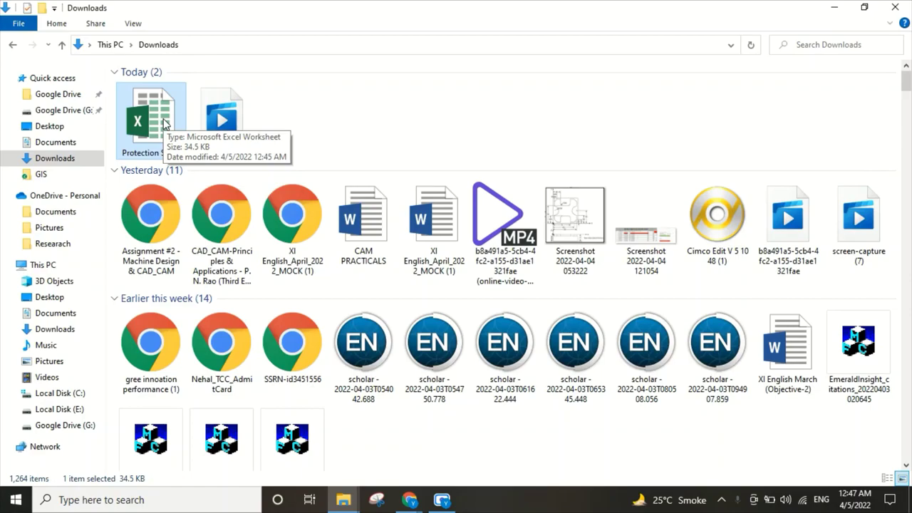
pyautogui.doubleClick(164, 122)
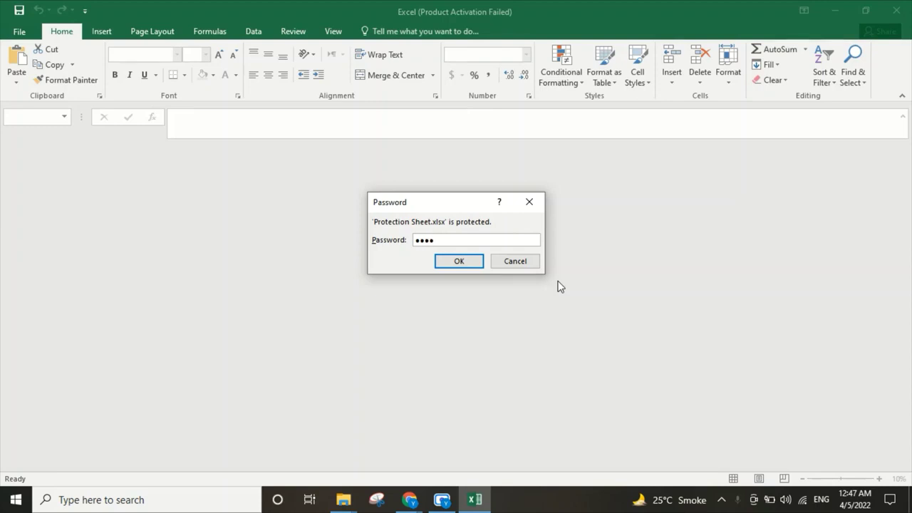
# Step: Submit the open password, decline read-only, and dismiss the activation notice to view Sheet1
pyautogui.press('Return')
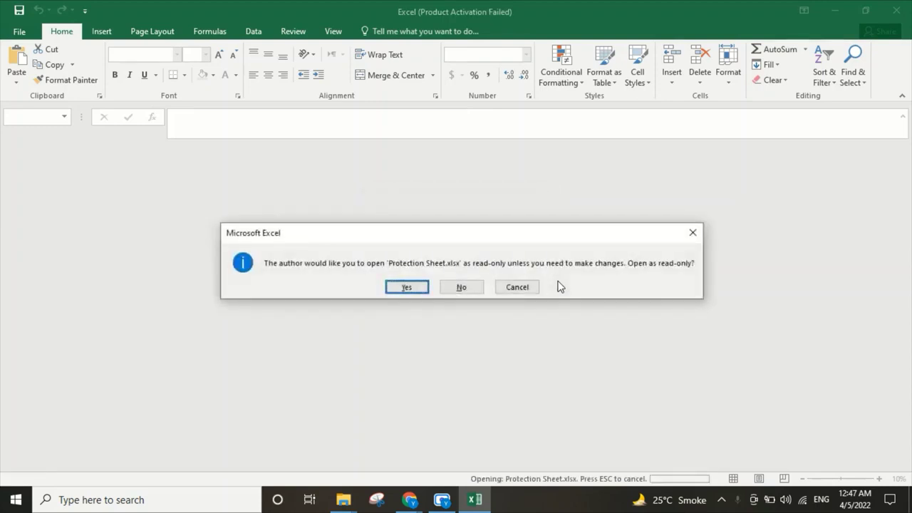
pyautogui.press('Tab')
pyautogui.press('Return')
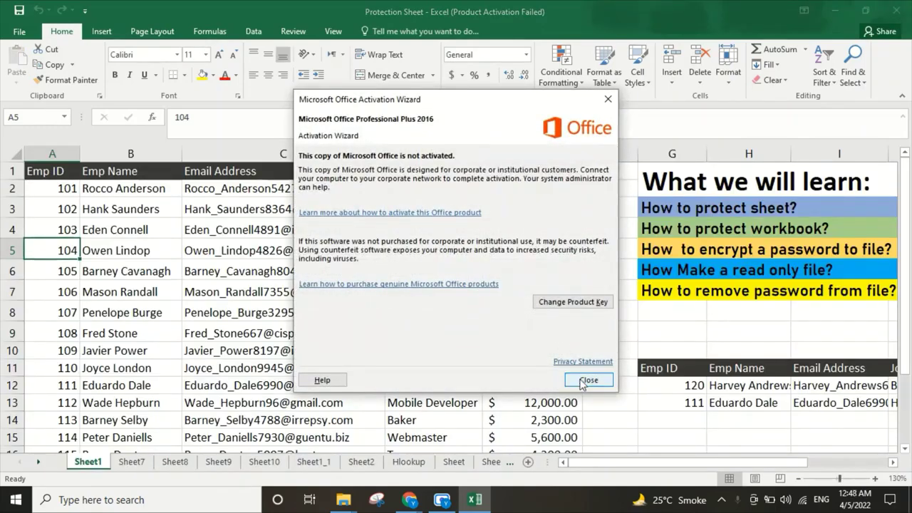
pyautogui.click(581, 380)
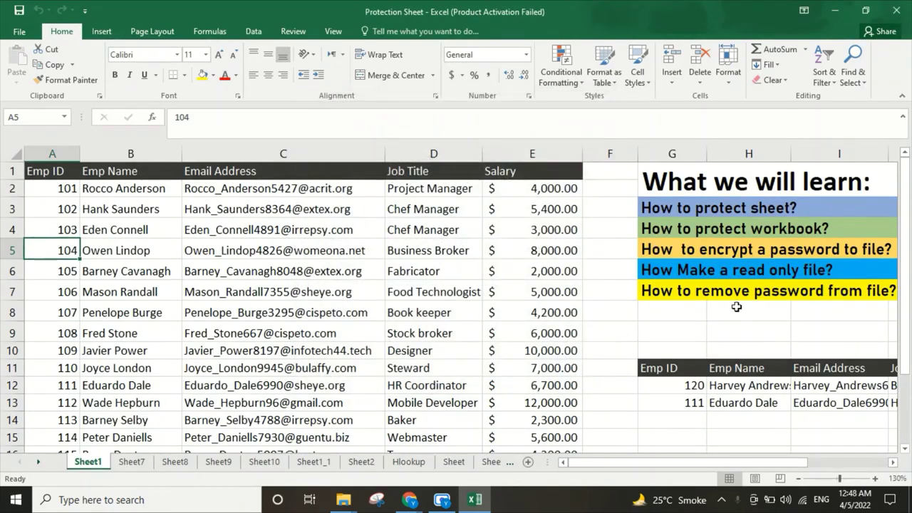
pyautogui.scroll(-7, 338, 293)
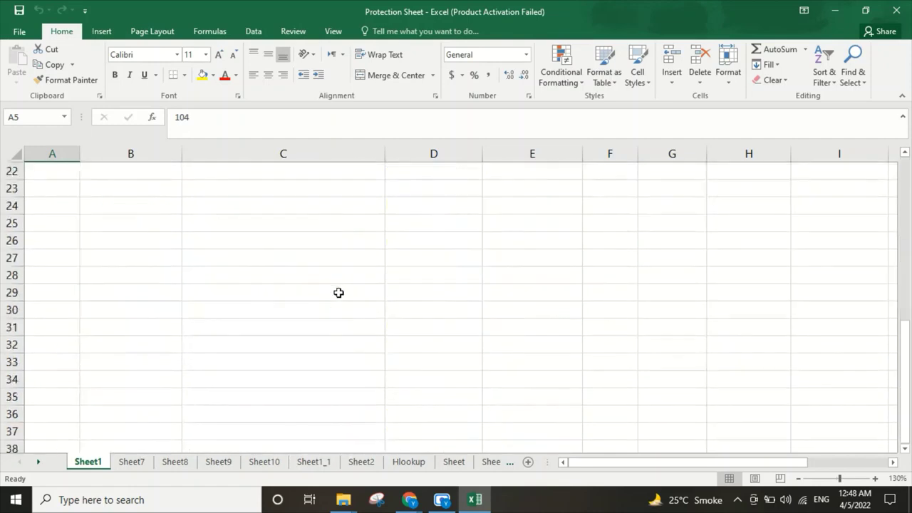
pyautogui.scroll(7, 339, 292)
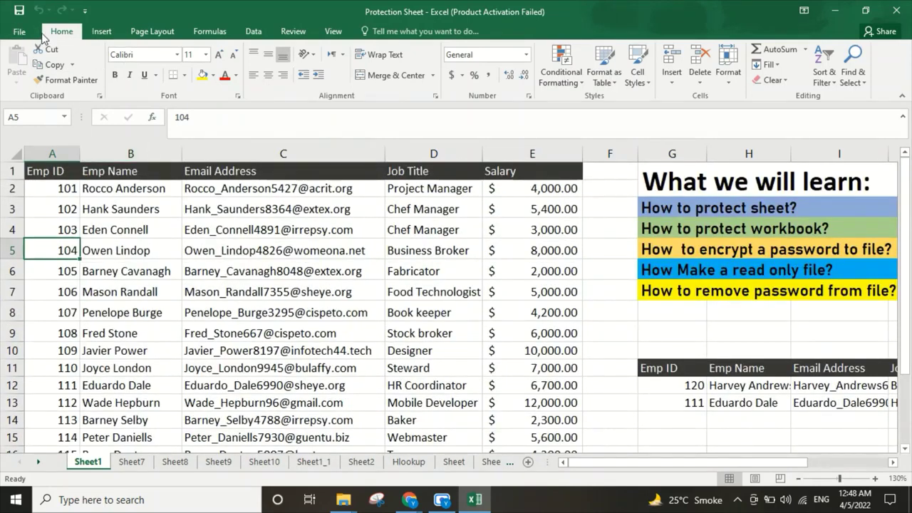
# Step: Clear the Encrypt with Password field so Protection Sheet opens without a password
pyautogui.click(20, 32)
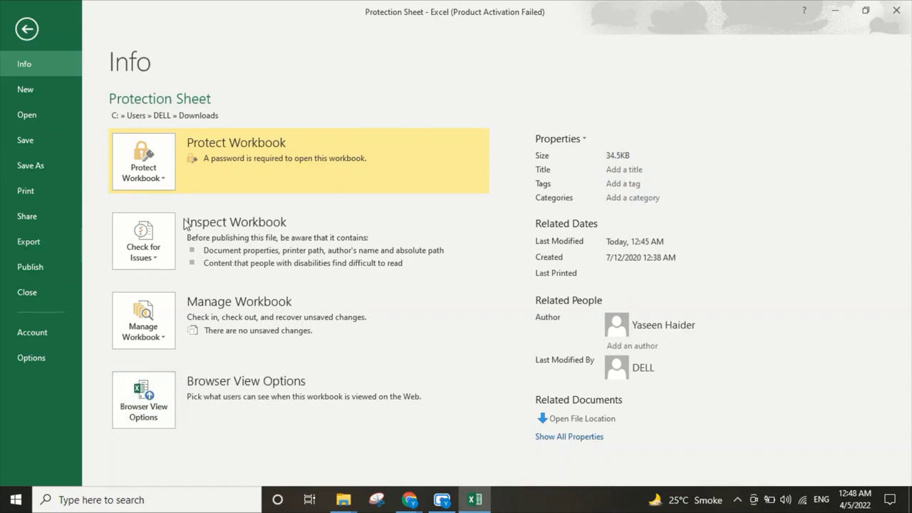
pyautogui.click(162, 178)
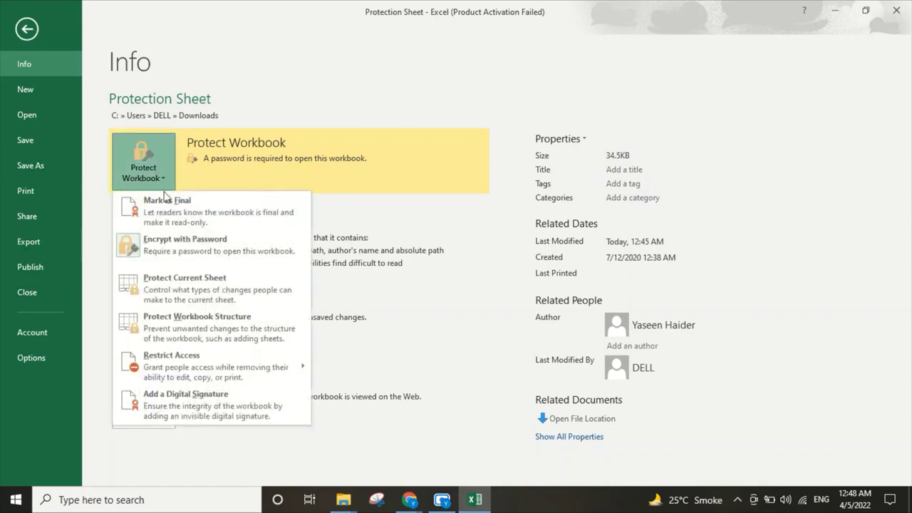
pyautogui.click(178, 242)
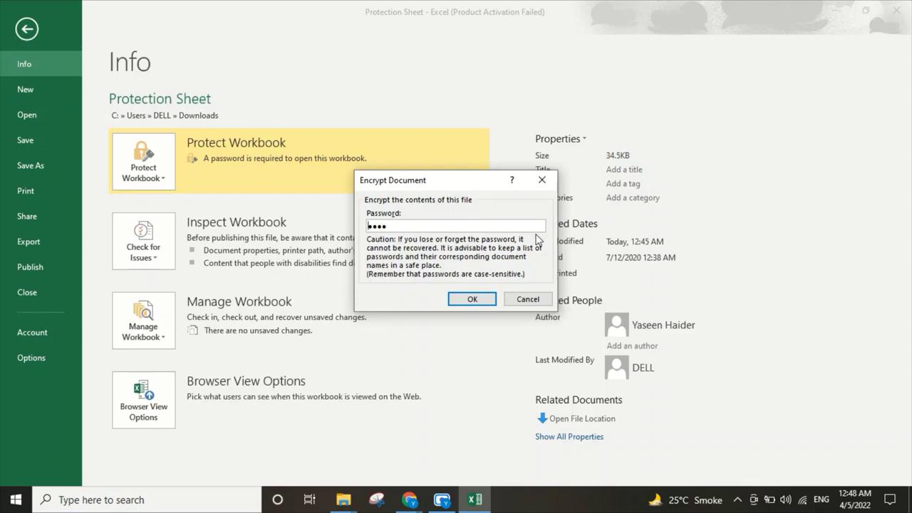
pyautogui.press('Return')
pyautogui.click(35, 34)
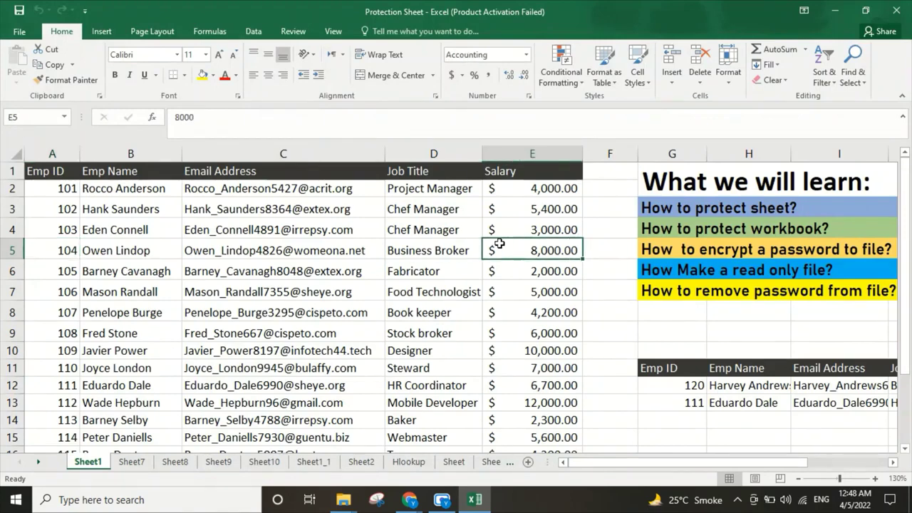
# Step: Close and reopen Protection Sheet for editing, dismiss the activation notice, and select G6
pyautogui.click(892, 10)
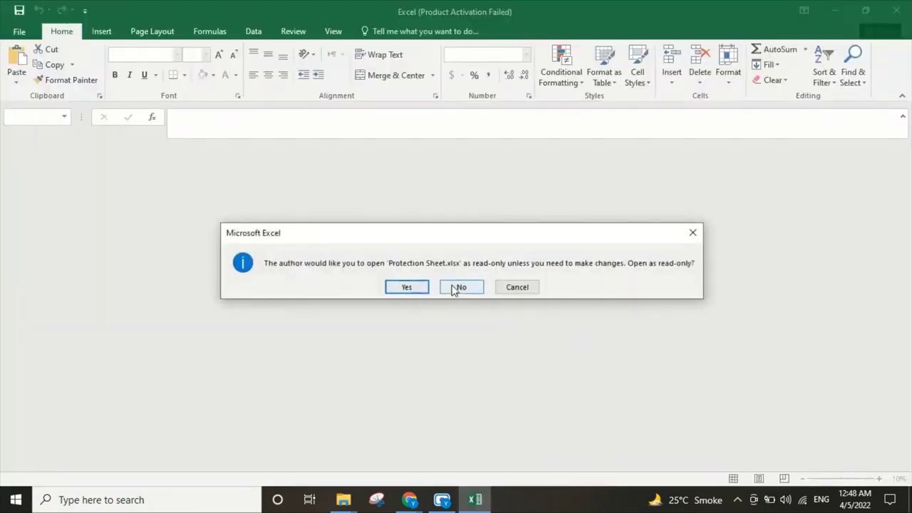
pyautogui.click(460, 288)
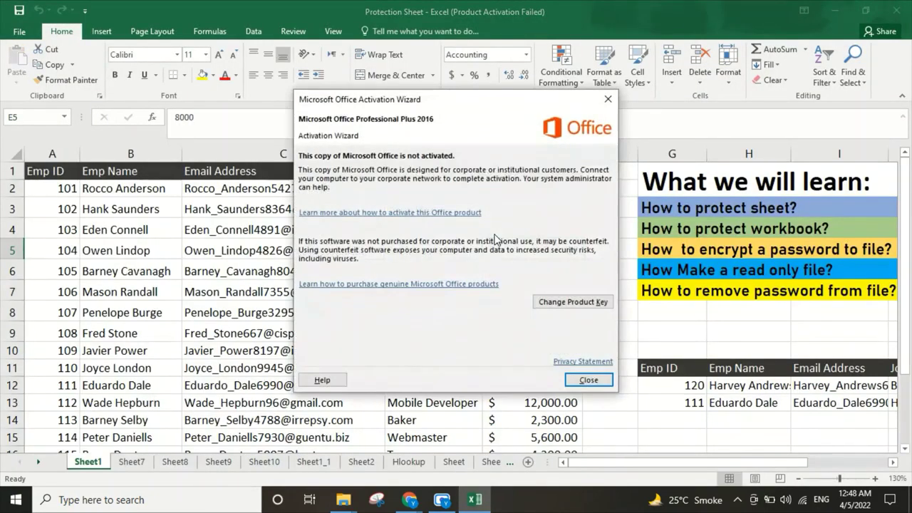
pyautogui.click(605, 381)
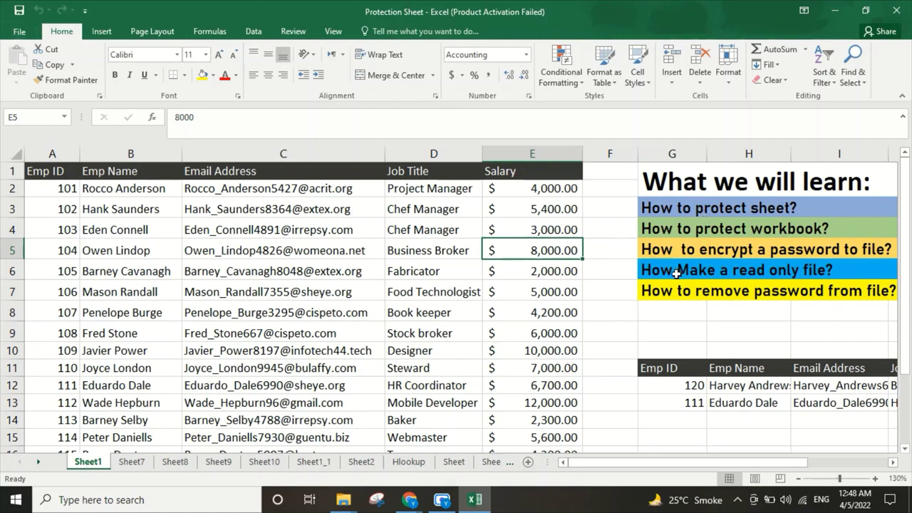
pyautogui.click(650, 273)
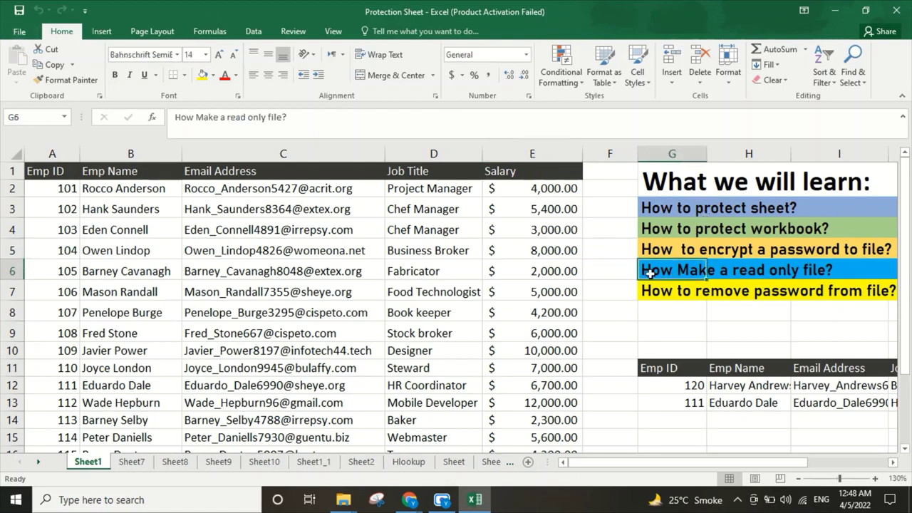
# Step: Start a Save As copy in Downloads named Protection Sheet 1
pyautogui.click(19, 32)
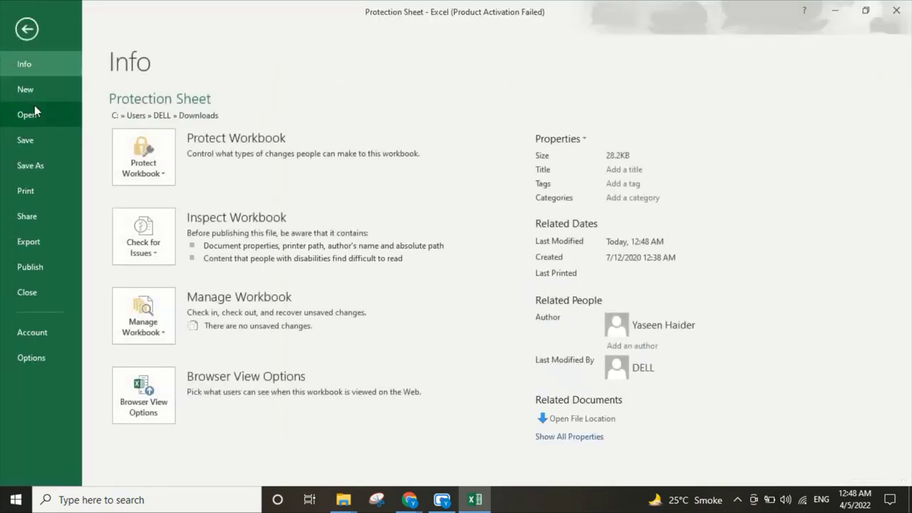
pyautogui.click(37, 169)
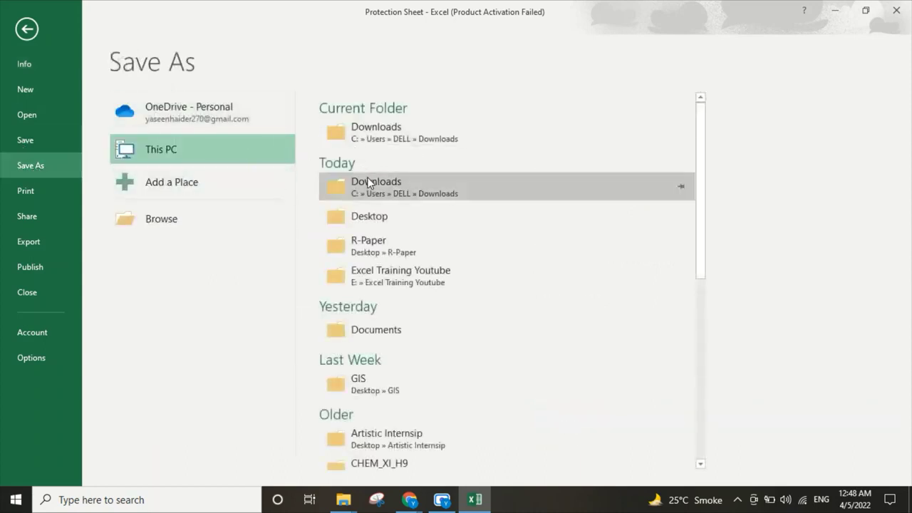
pyautogui.click(402, 178)
pyautogui.click(227, 233)
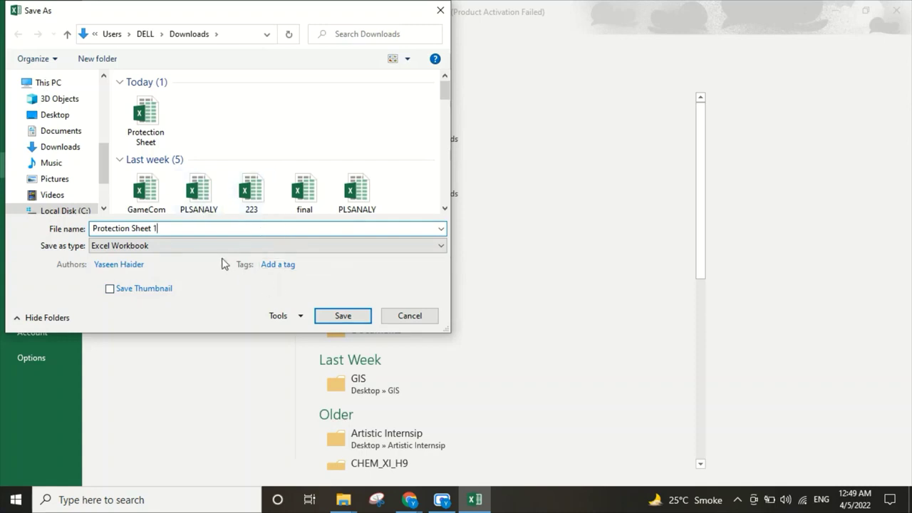
# Step: Add a confirmed modify password and Read-only recommended in General Options, then save
pyautogui.click(292, 319)
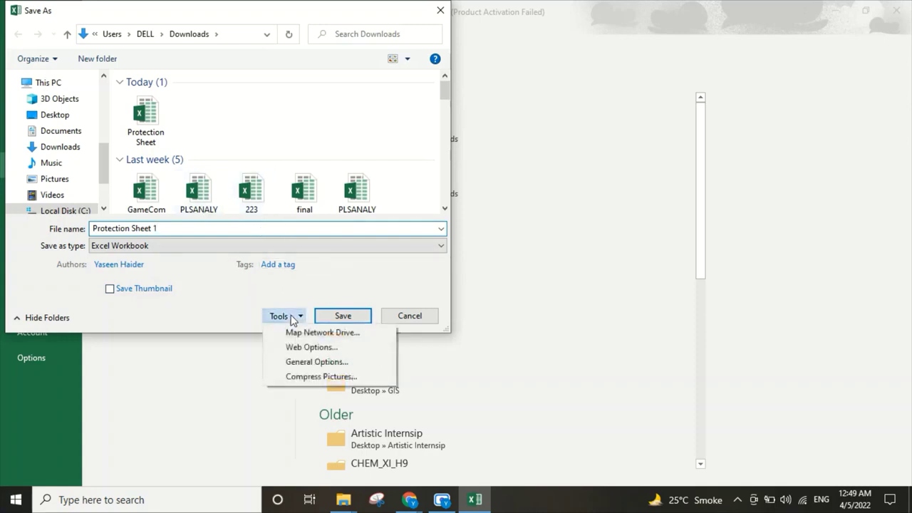
pyautogui.click(303, 365)
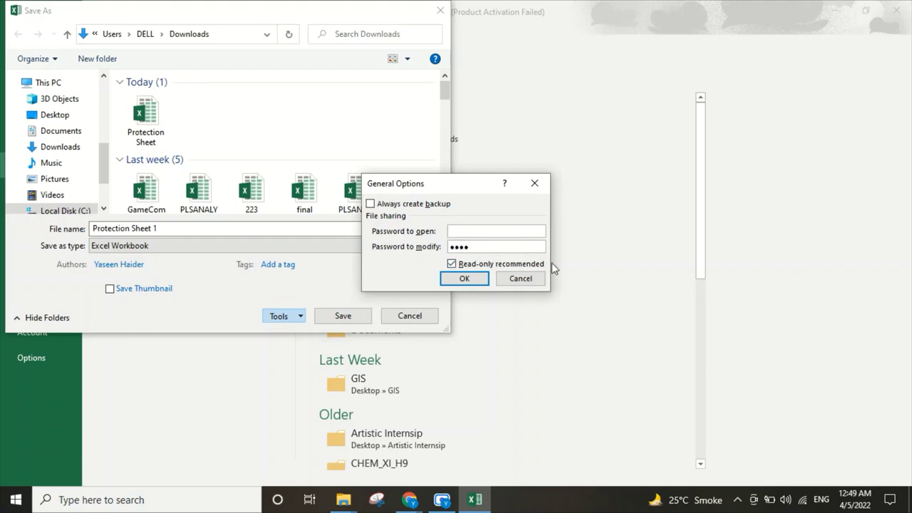
pyautogui.click(477, 281)
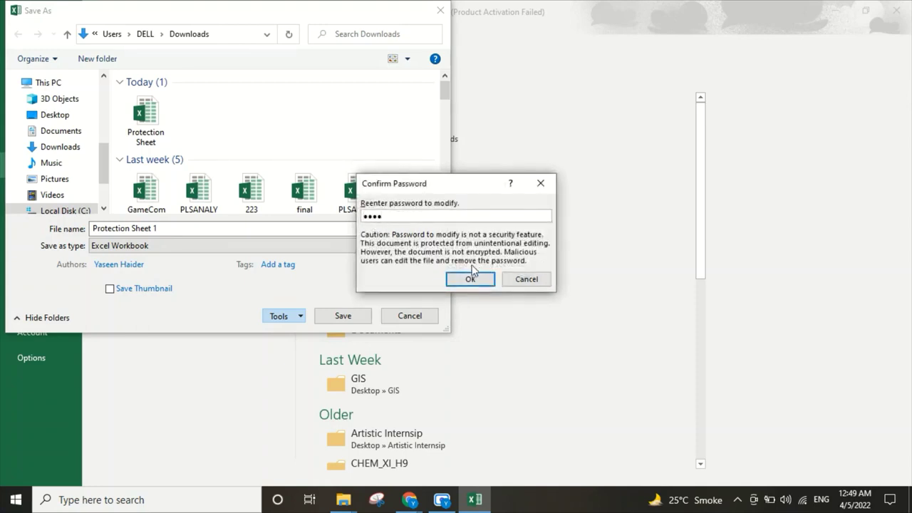
pyautogui.click(471, 278)
pyautogui.click(358, 315)
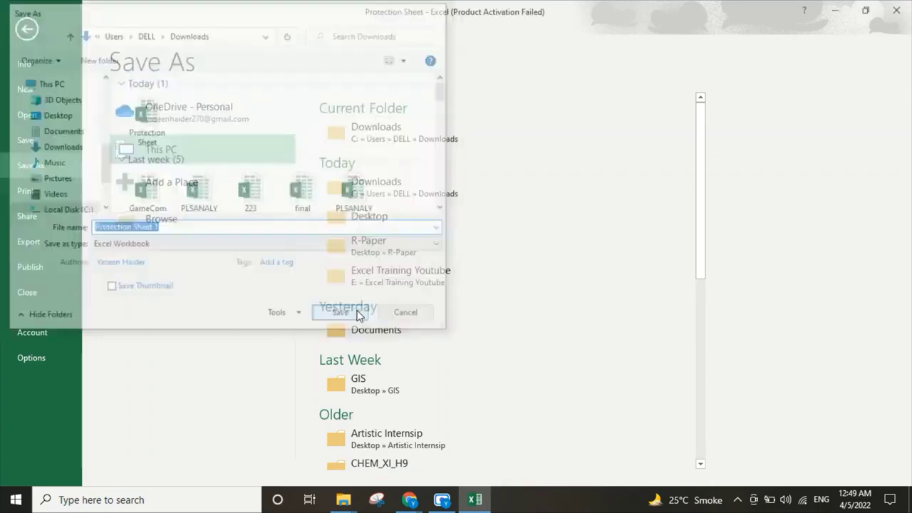
# Step: Open Protection Sheet 1 from Downloads as Read Only, then close it without saving
pyautogui.moveTo(348, 501)
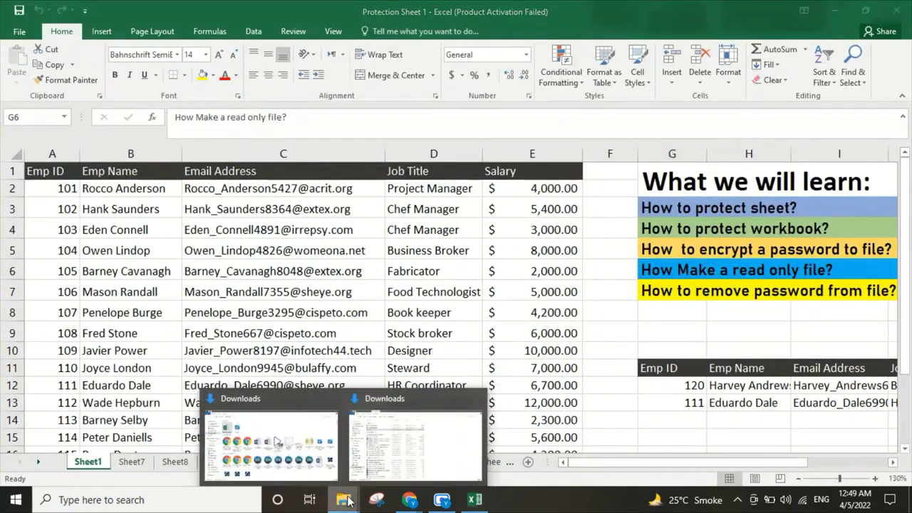
pyautogui.click(260, 460)
pyautogui.doubleClick(251, 151)
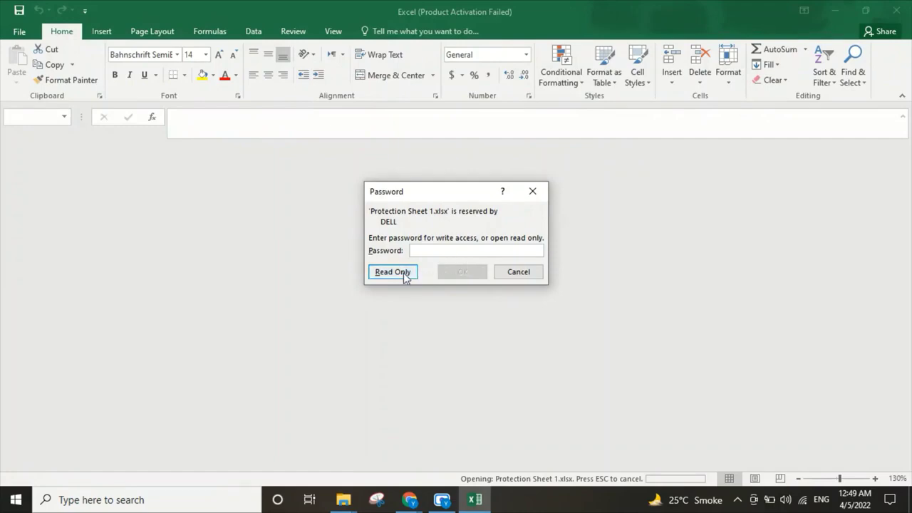
pyautogui.click(392, 271)
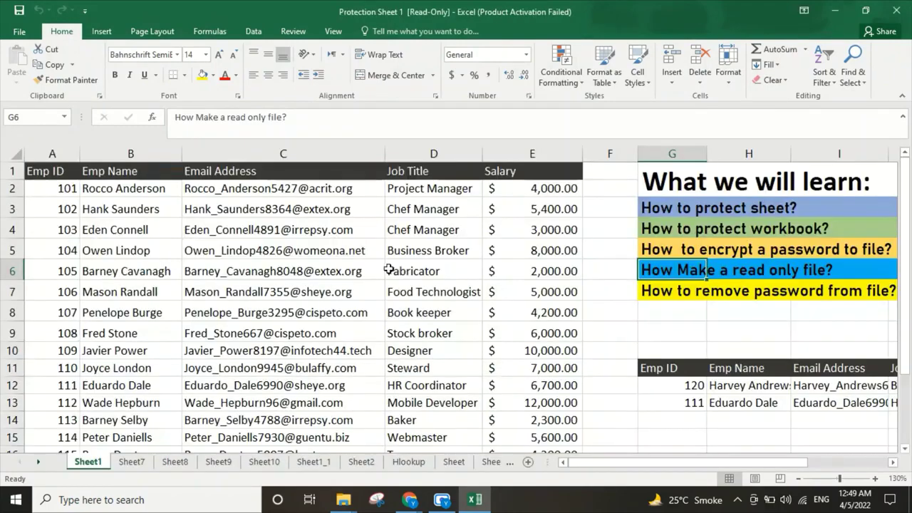
pyautogui.click(389, 271)
pyautogui.click(896, 10)
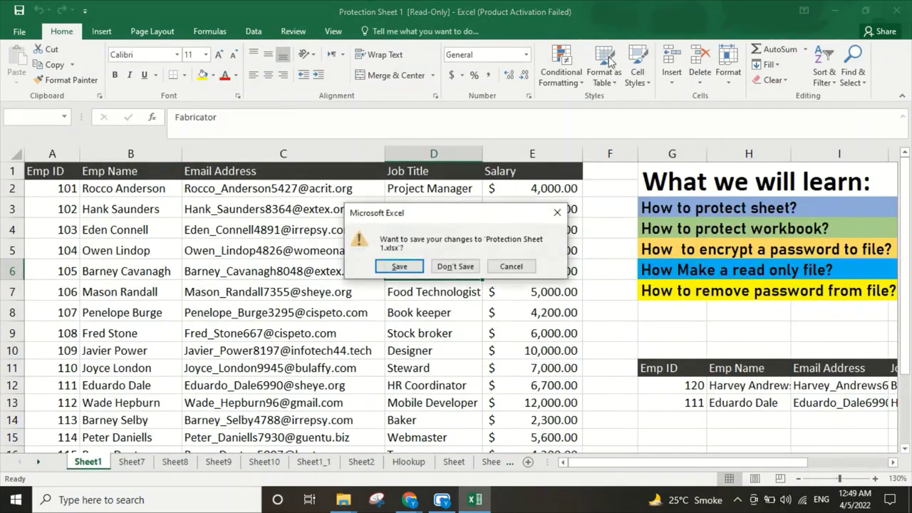
pyautogui.click(456, 265)
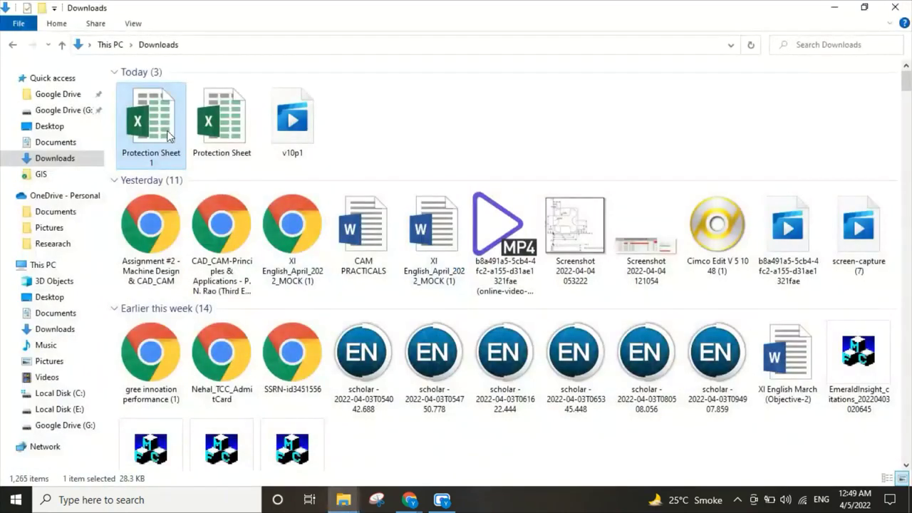
# Step: Reopen Protection Sheet 1 with the modify password, close unsaved, then open the original Protection Sheet
pyautogui.doubleClick(169, 135)
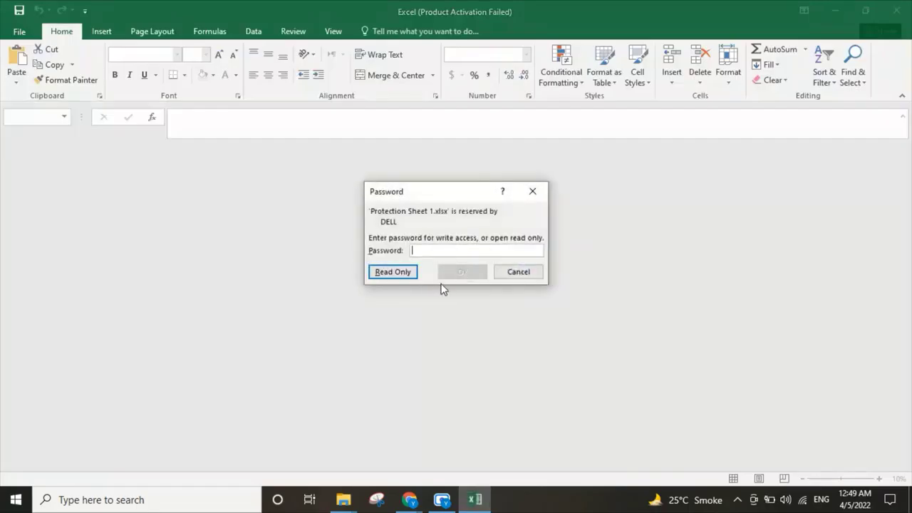
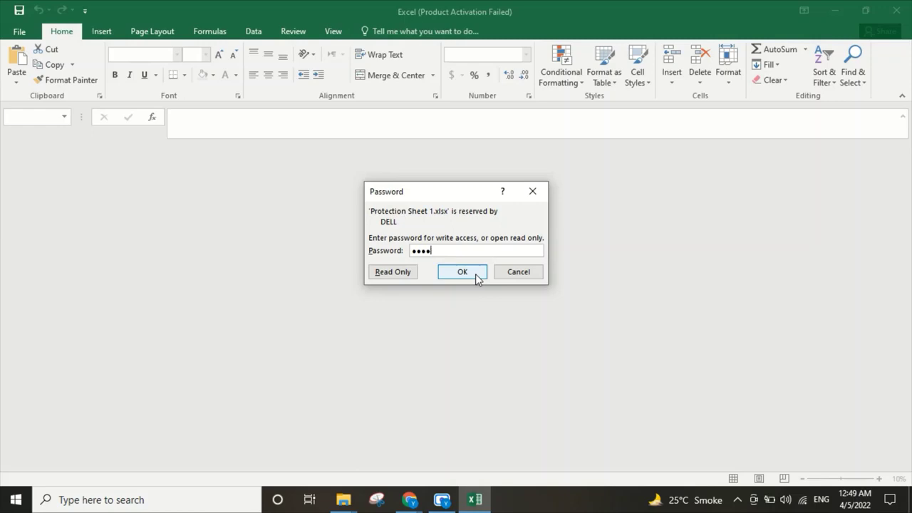
pyautogui.click(476, 274)
pyautogui.click(414, 289)
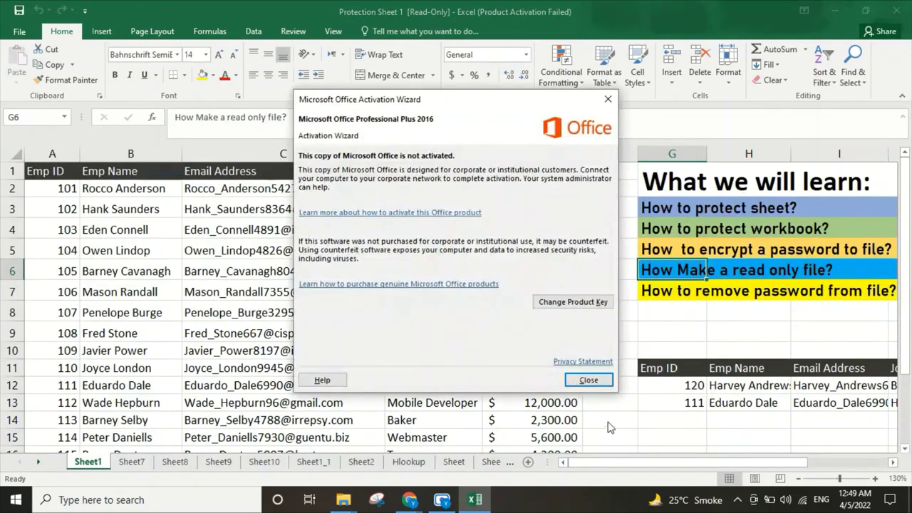
pyautogui.click(589, 380)
pyautogui.click(896, 11)
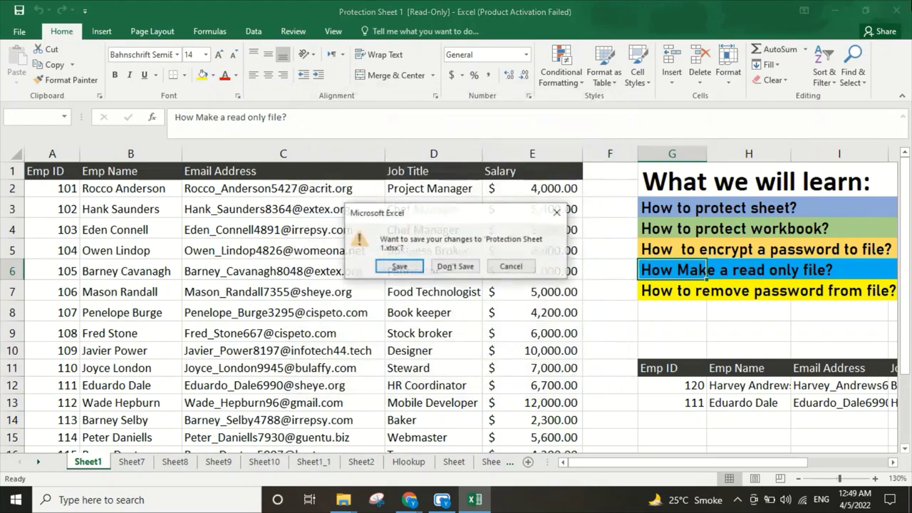
pyautogui.click(450, 268)
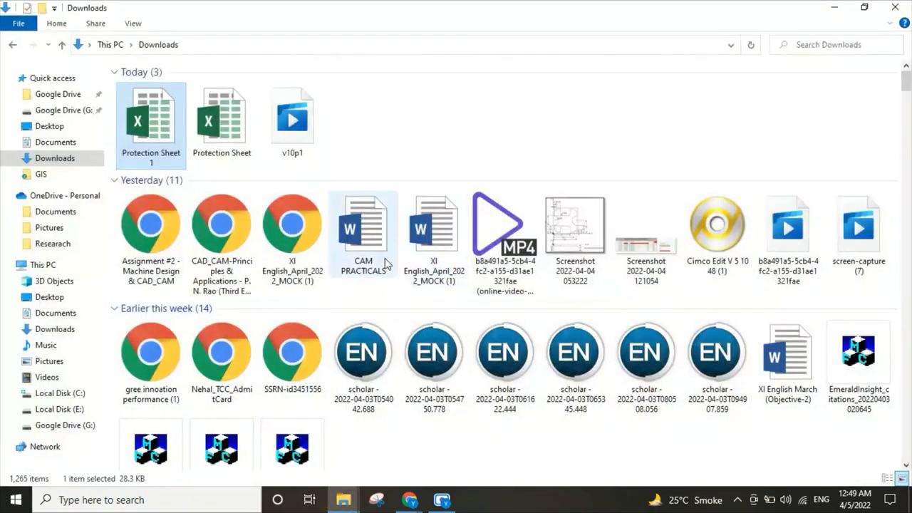
pyautogui.doubleClick(239, 157)
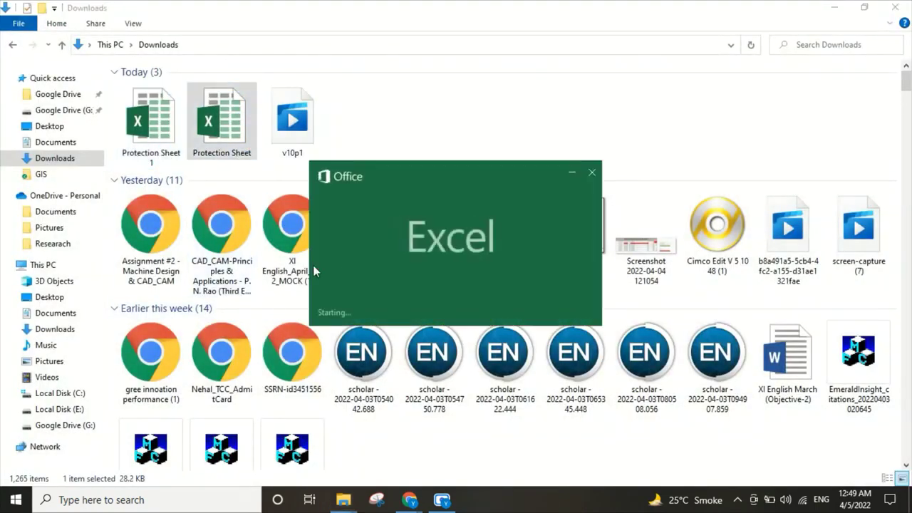
# Step: Open the workbook for editing and start a Save As to Downloads as Protection Sheet 1
pyautogui.press('Tab')
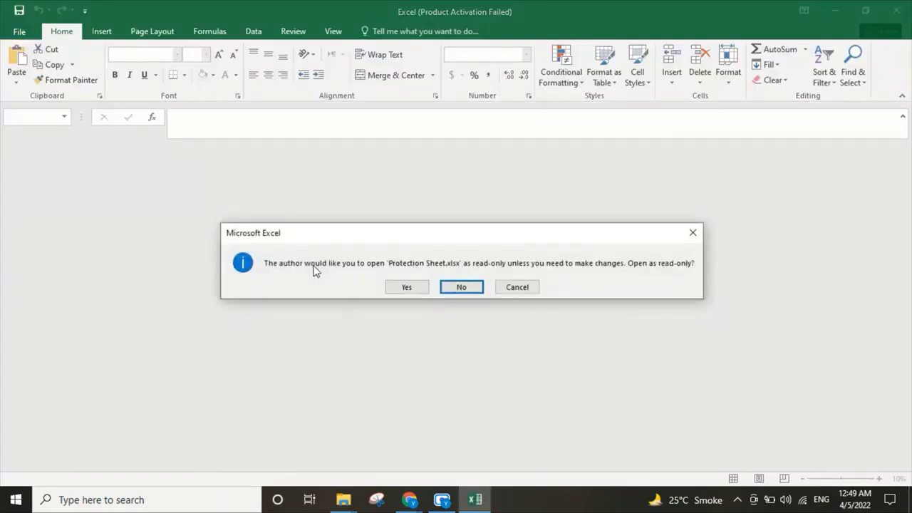
pyautogui.press('Return')
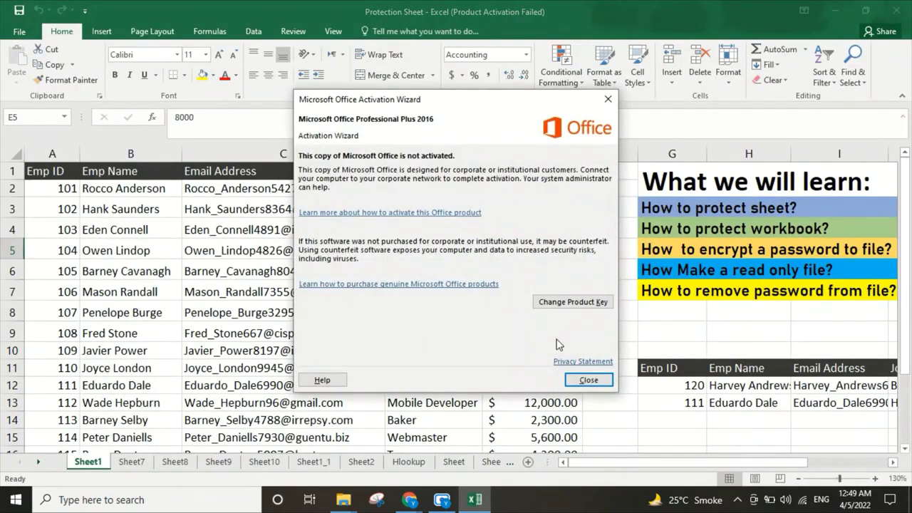
pyautogui.click(587, 380)
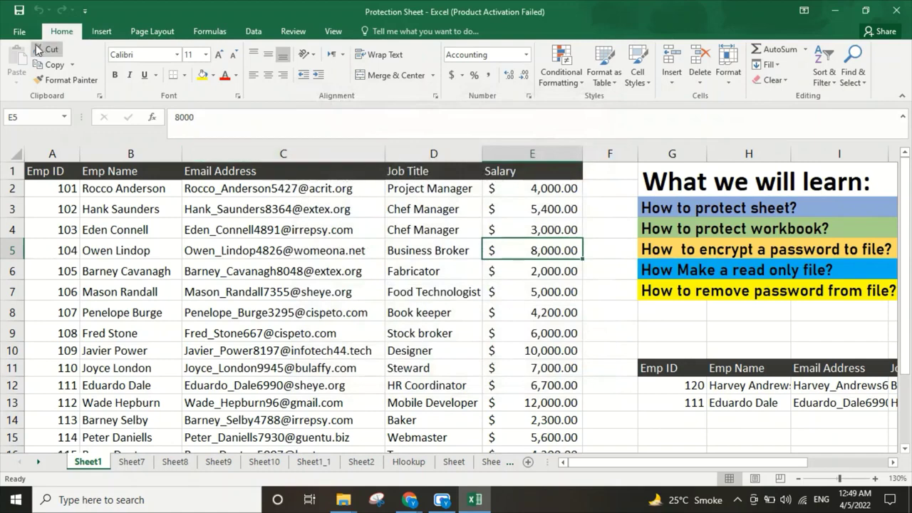
pyautogui.click(19, 31)
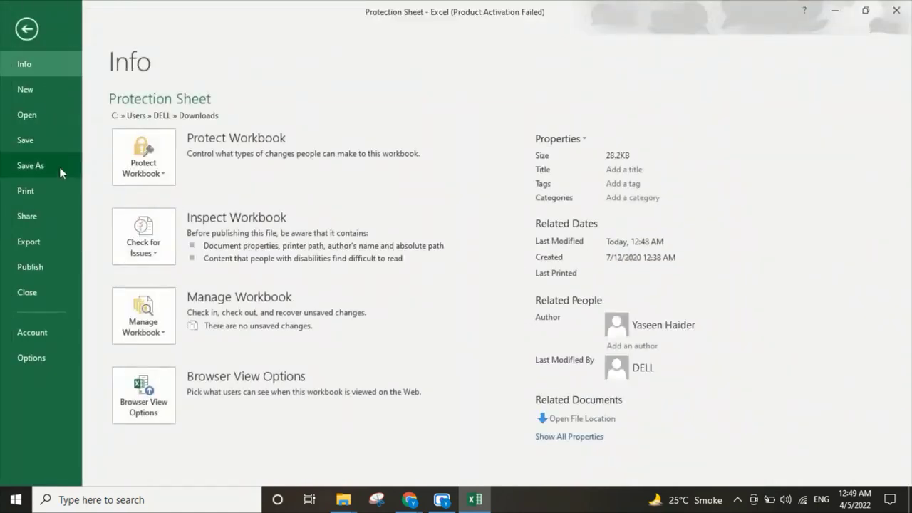
pyautogui.click(59, 167)
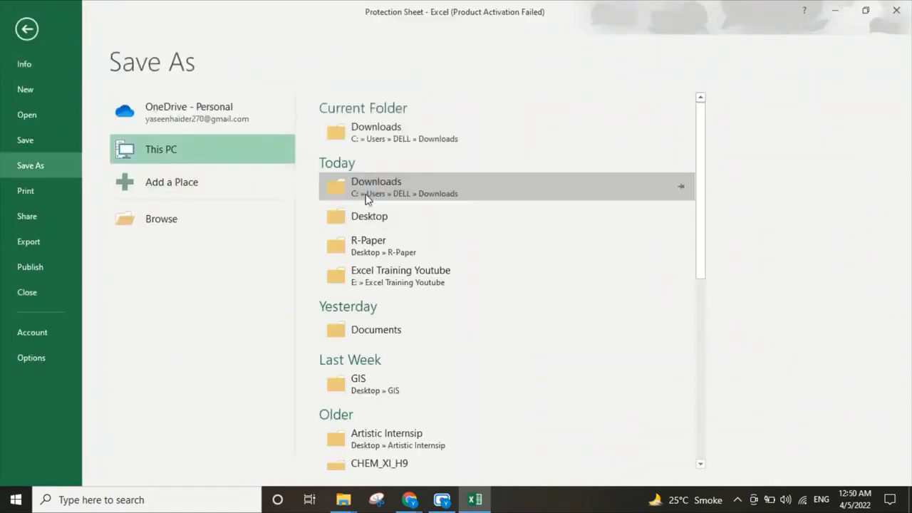
pyautogui.click(343, 188)
pyautogui.click(154, 125)
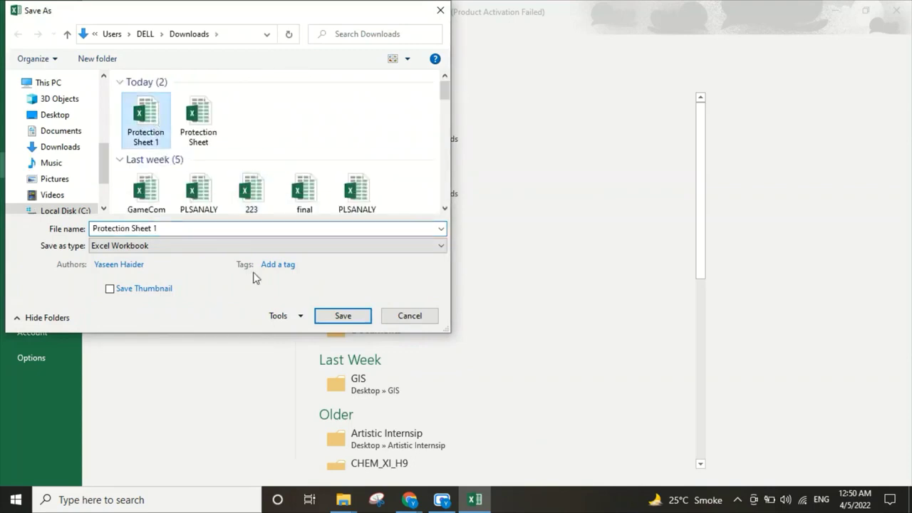
# Step: Set open and modify passwords with Read-only recommended in General Options, confirming both passwords
pyautogui.click(288, 319)
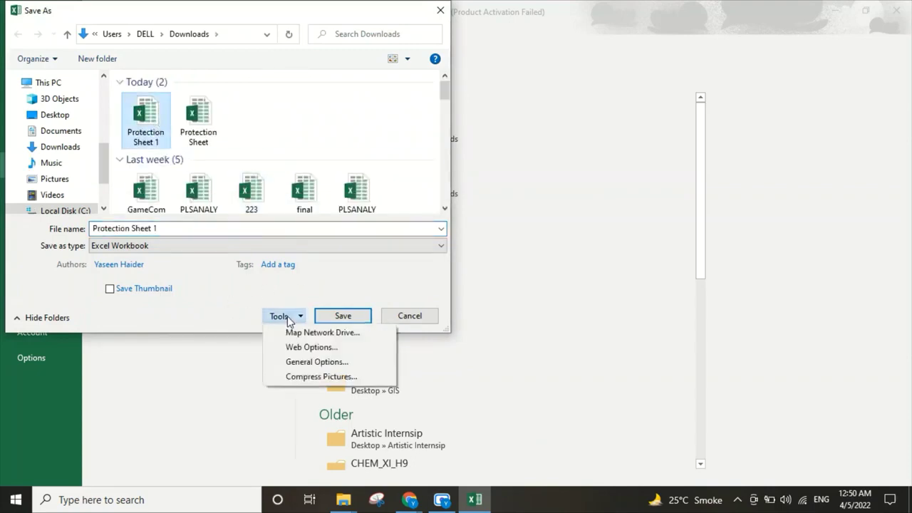
pyautogui.click(320, 362)
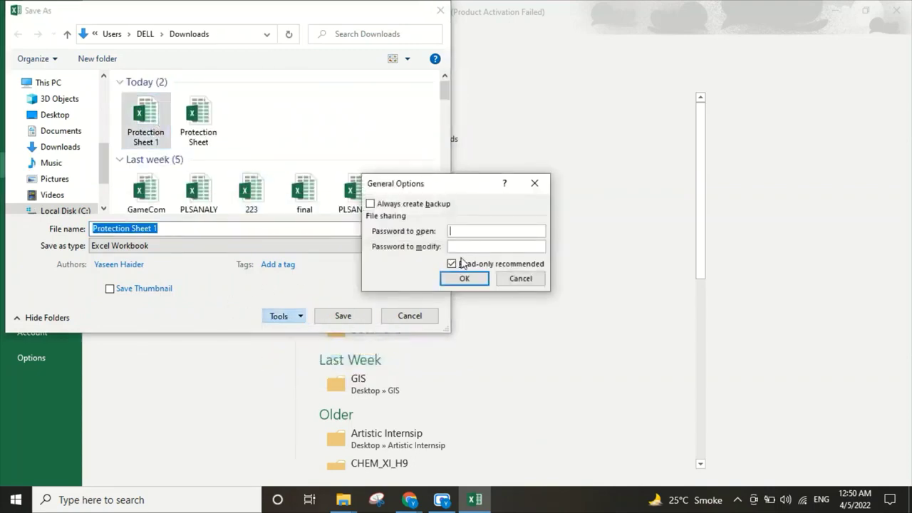
pyautogui.click(476, 234)
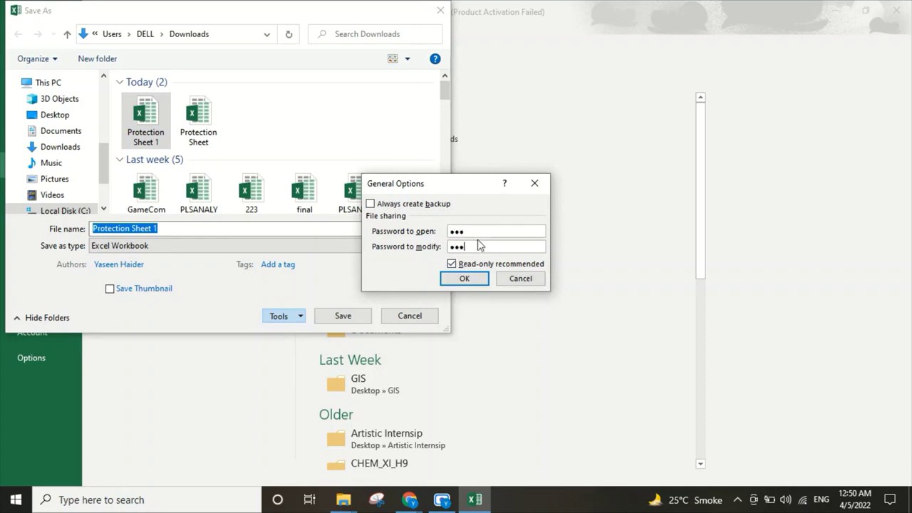
pyautogui.click(477, 280)
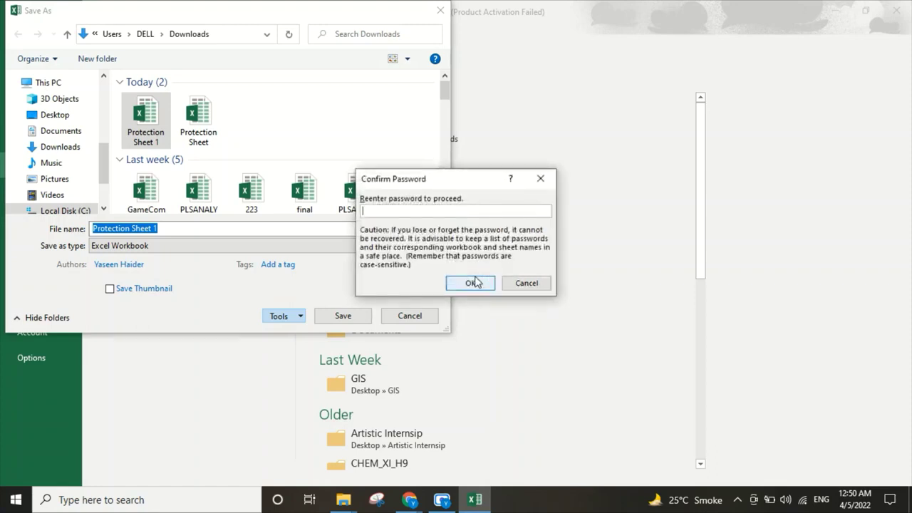
pyautogui.write('3')
pyautogui.click(474, 283)
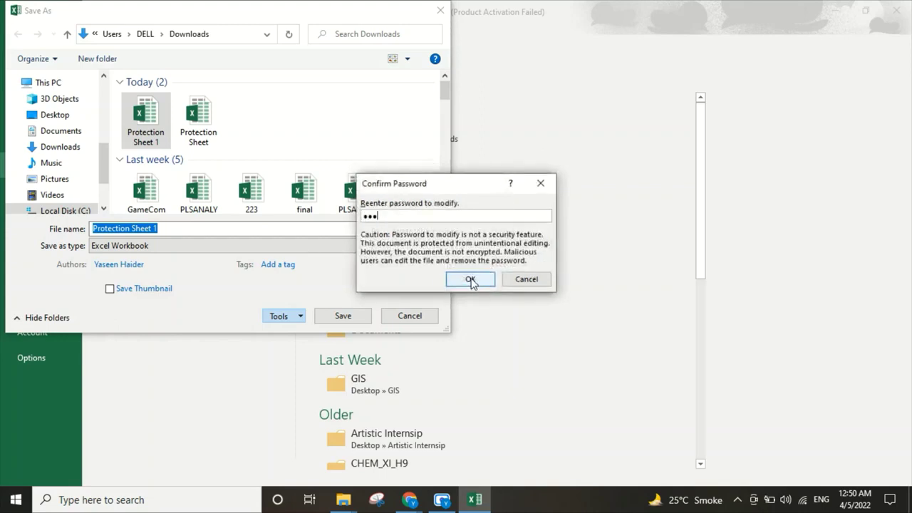
pyautogui.click(471, 280)
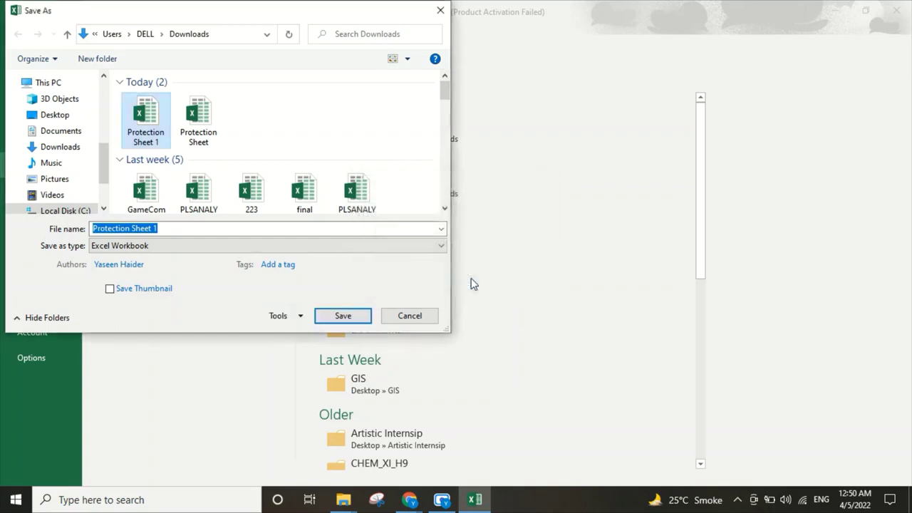
# Step: Save over the existing Protection Sheet 1 and close the workbook
pyautogui.click(364, 312)
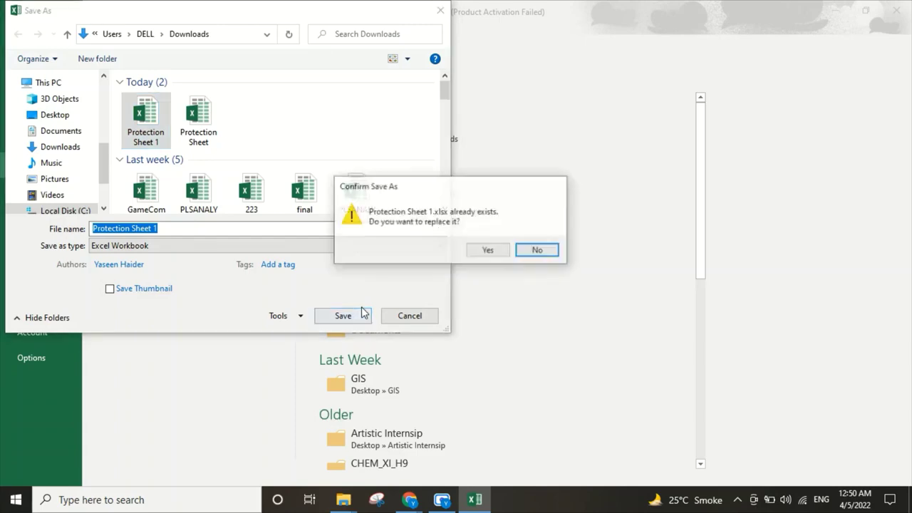
pyautogui.click(488, 251)
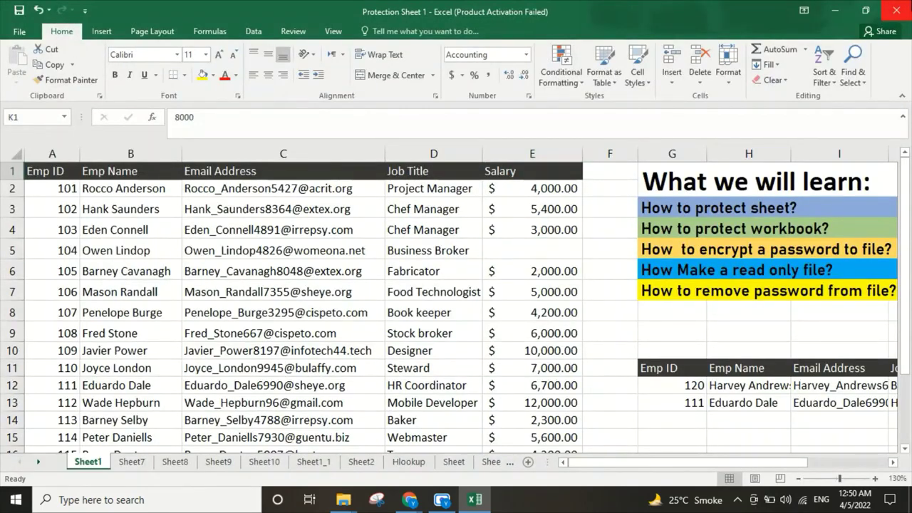
pyautogui.click(893, 10)
# Step: Save on closing, then reopen Protection Sheet 1 with both passwords and accept read-only
pyautogui.click(393, 267)
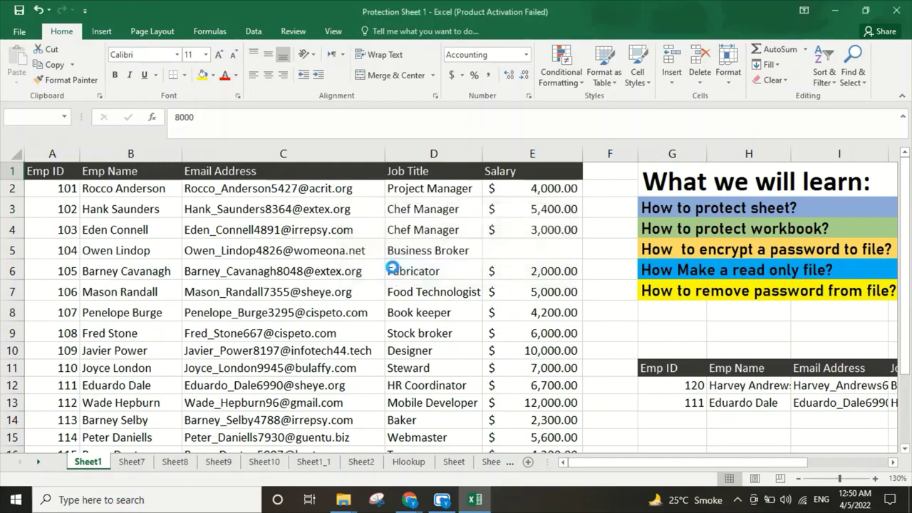
pyautogui.click(161, 158)
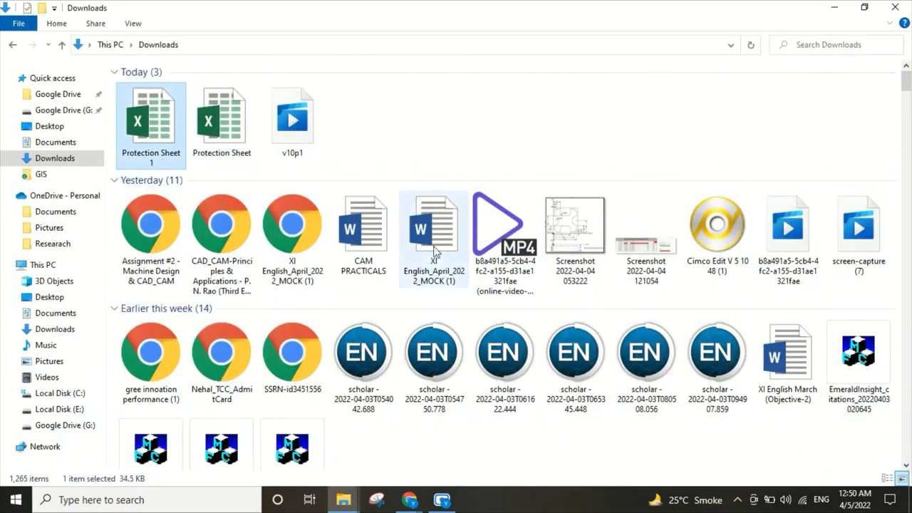
pyautogui.press('Return')
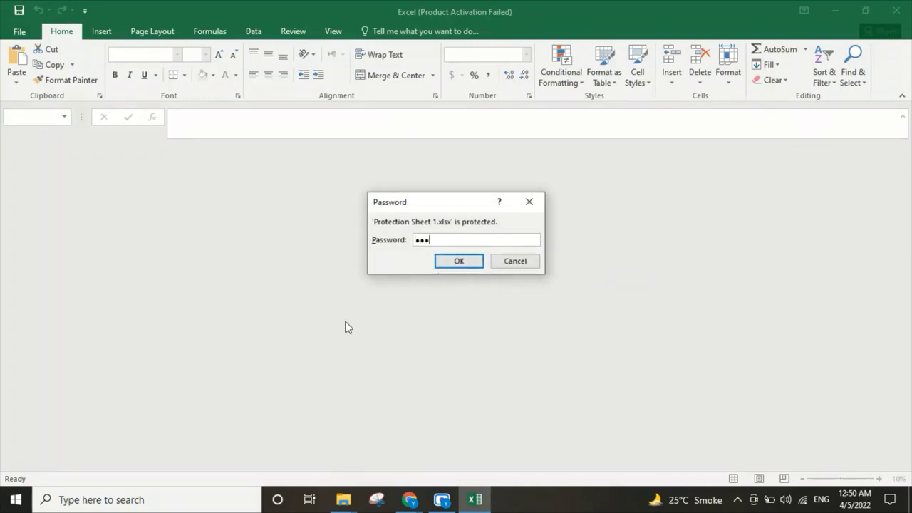
pyautogui.press('Return')
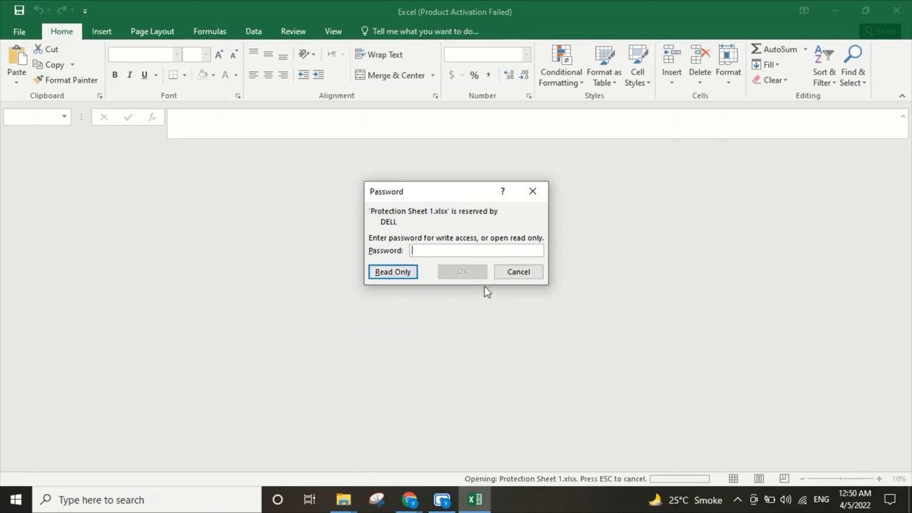
pyautogui.press('Return')
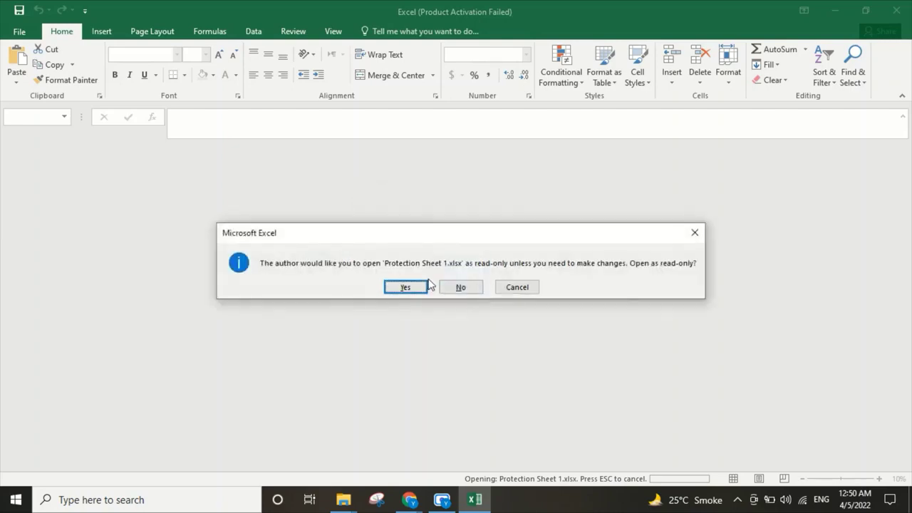
pyautogui.click(405, 288)
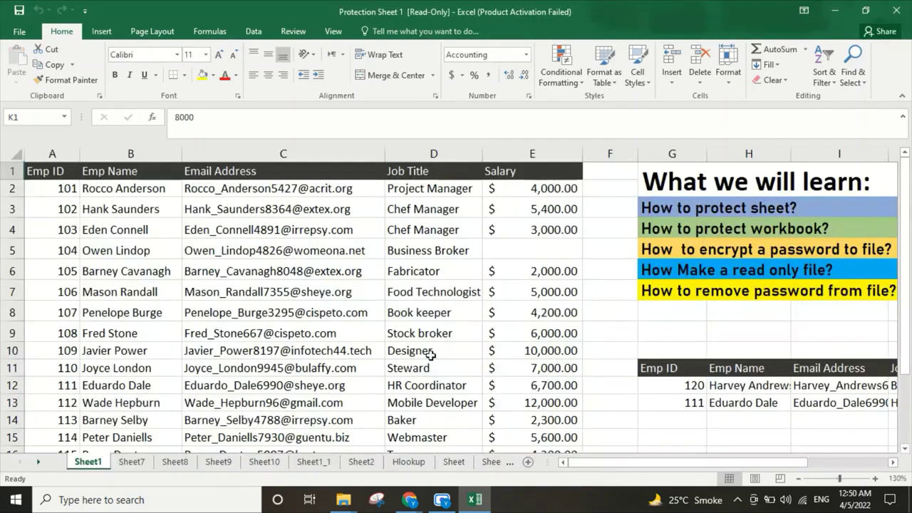
pyautogui.click(587, 380)
# Step: Move through the cells from 'How to protect sheet?' with arrow keys, ending at A2
pyautogui.click(651, 212)
pyautogui.press('Down')
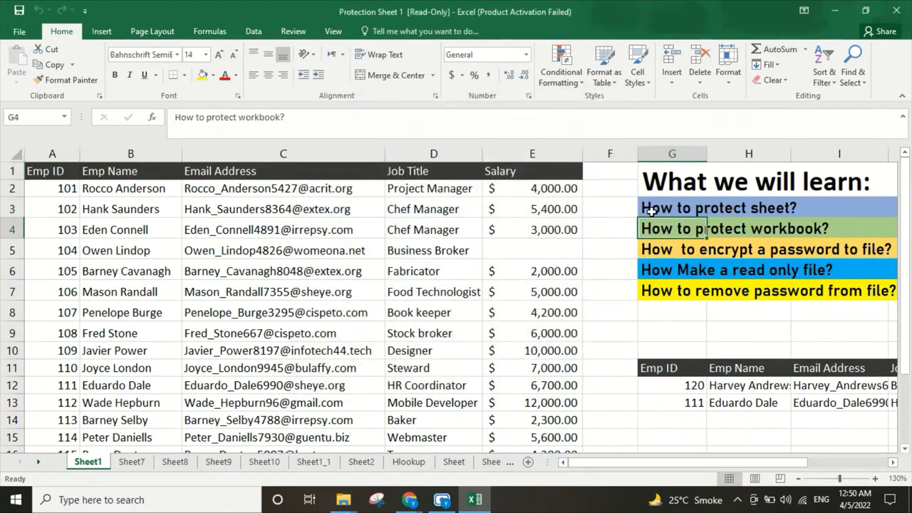
pyautogui.press('Right')
pyautogui.press('Right')
pyautogui.press('Down')
pyautogui.press('Left')
pyautogui.press('Down')
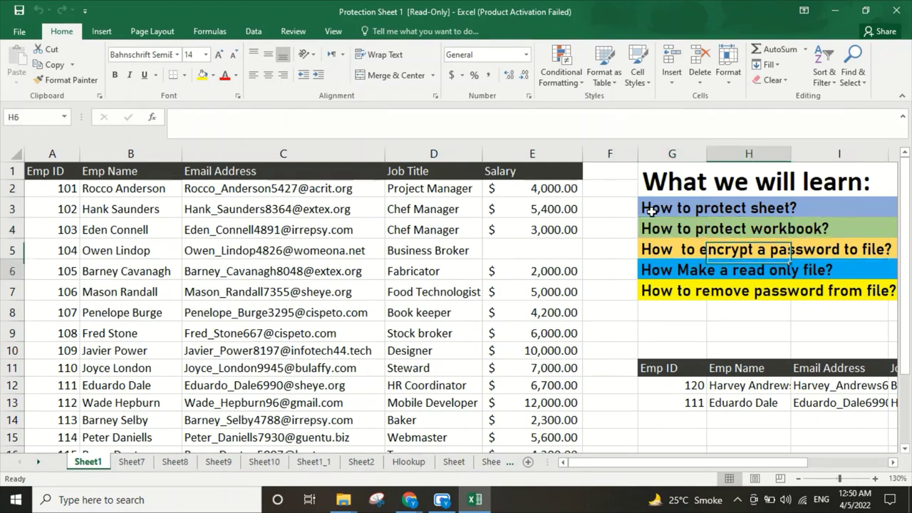
pyautogui.press('Left')
pyautogui.press('Down')
pyautogui.press('Right')
pyautogui.press('Right')
pyautogui.press('Right')
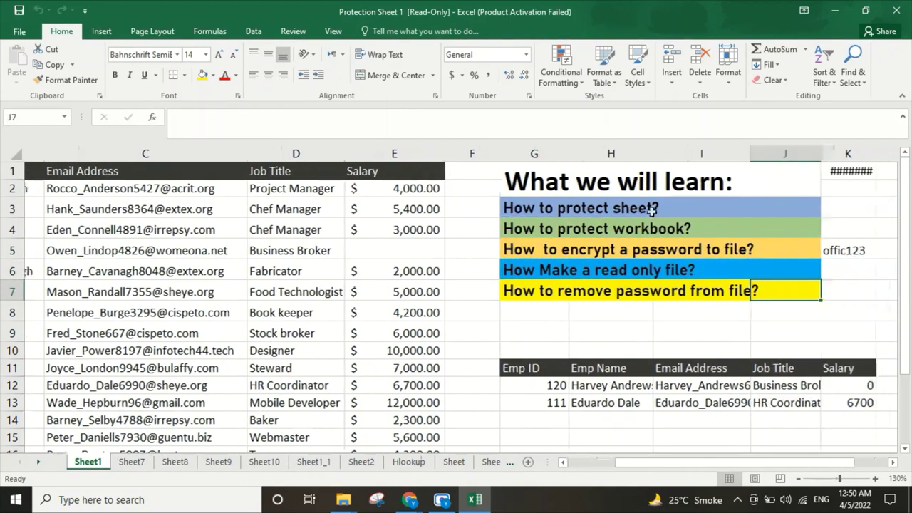
pyautogui.press('Left')
pyautogui.press('Up')
pyautogui.press('Left')
pyautogui.press('Left')
pyautogui.press('Left')
pyautogui.press('Left')
pyautogui.press('Left')
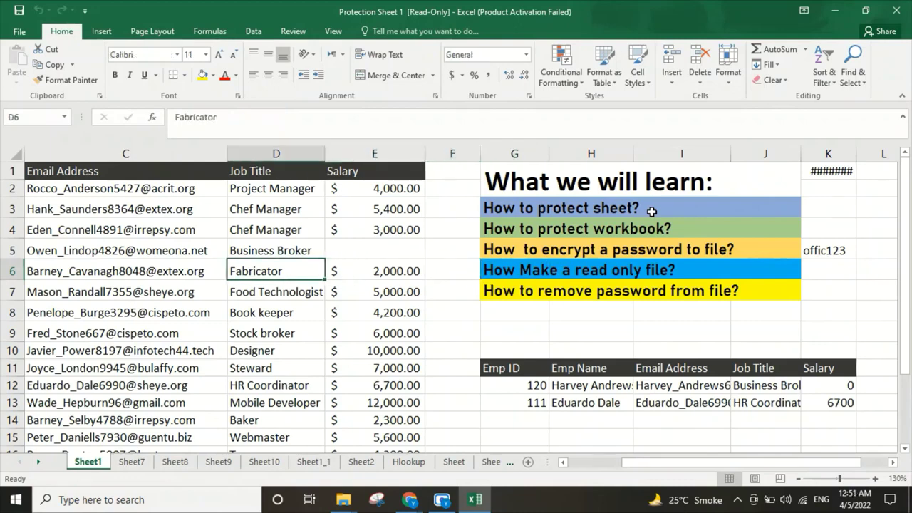
pyautogui.press('Left')
pyautogui.press('Left')
pyautogui.press('Left')
pyautogui.press('Up')
pyautogui.press('Up')
pyautogui.press('Up')
pyautogui.press('Up')
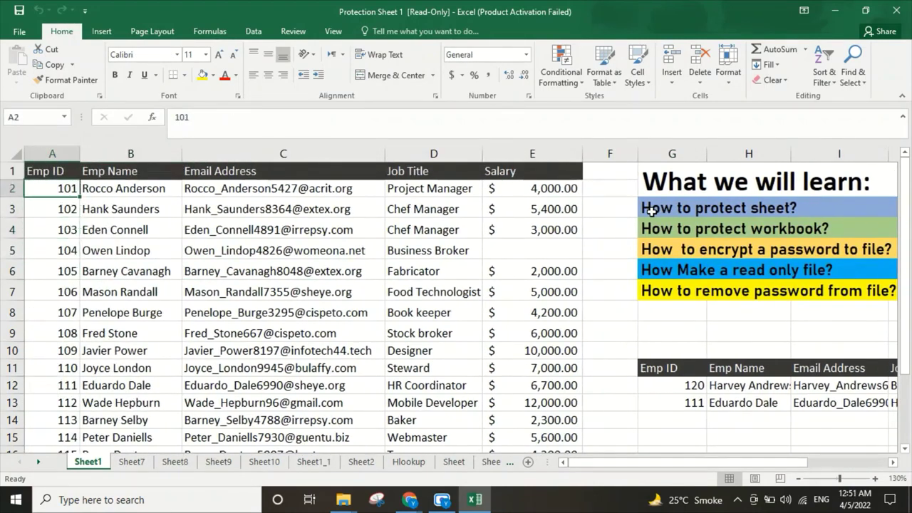